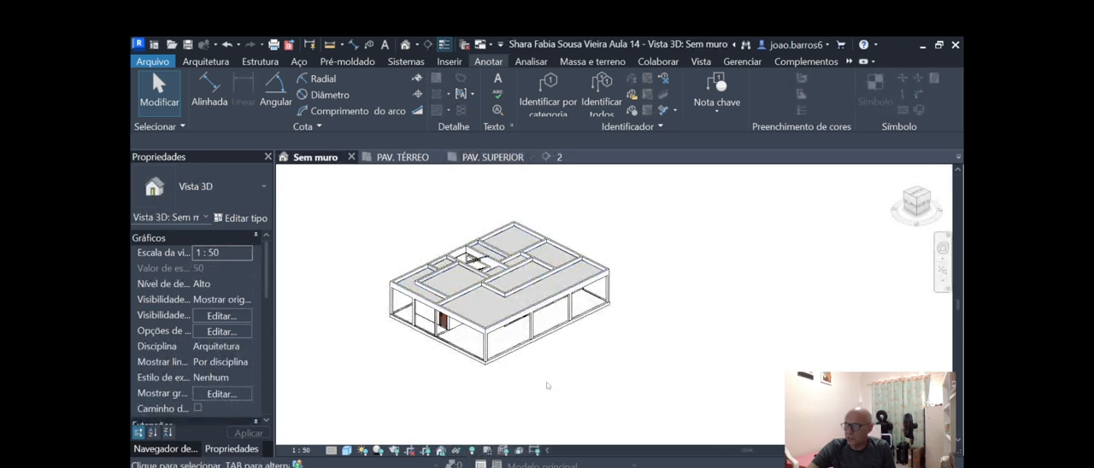
# Open the PAV. SUPERIOR floor plan from the 3D view of the house.
pyautogui.scroll(1, 581, 278)
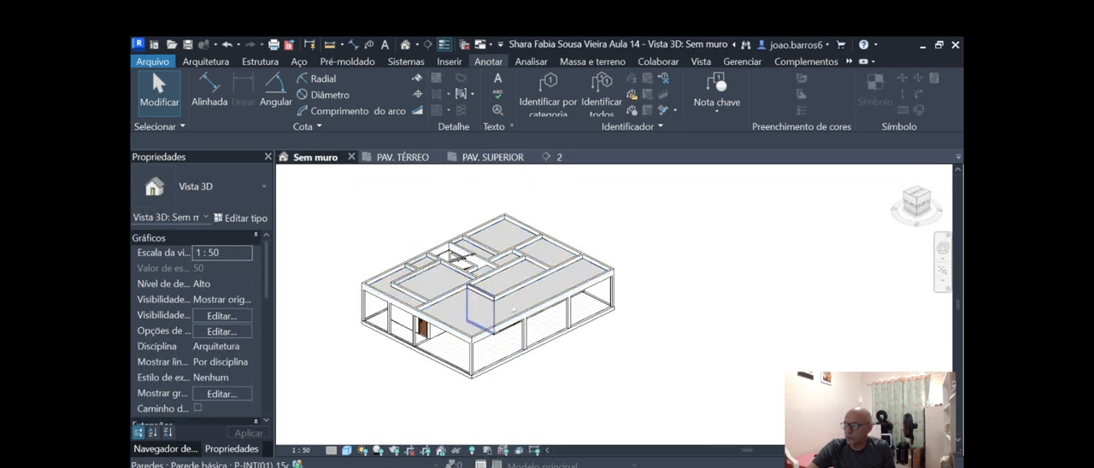
pyautogui.scroll(-2, 591, 347)
pyautogui.scroll(3, 572, 328)
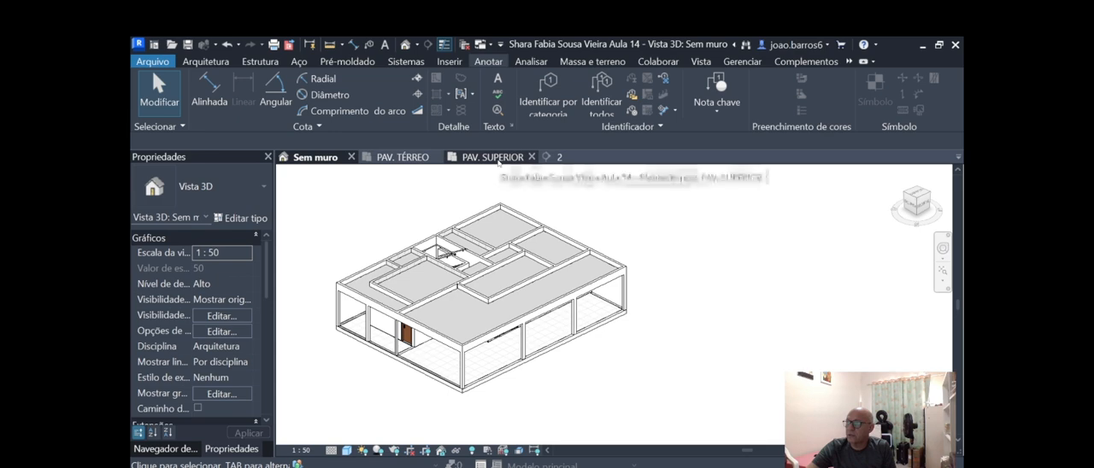
pyautogui.scroll(2, 479, 257)
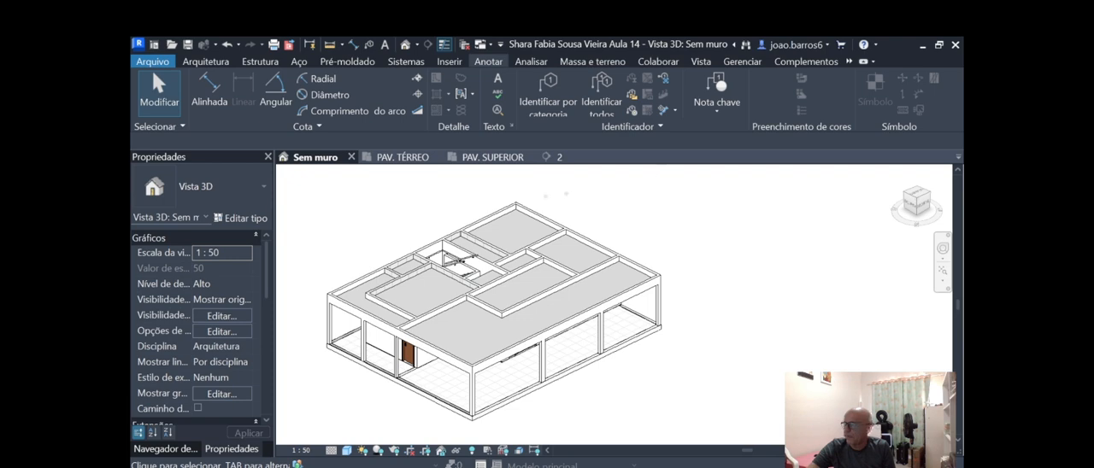
pyautogui.click(494, 157)
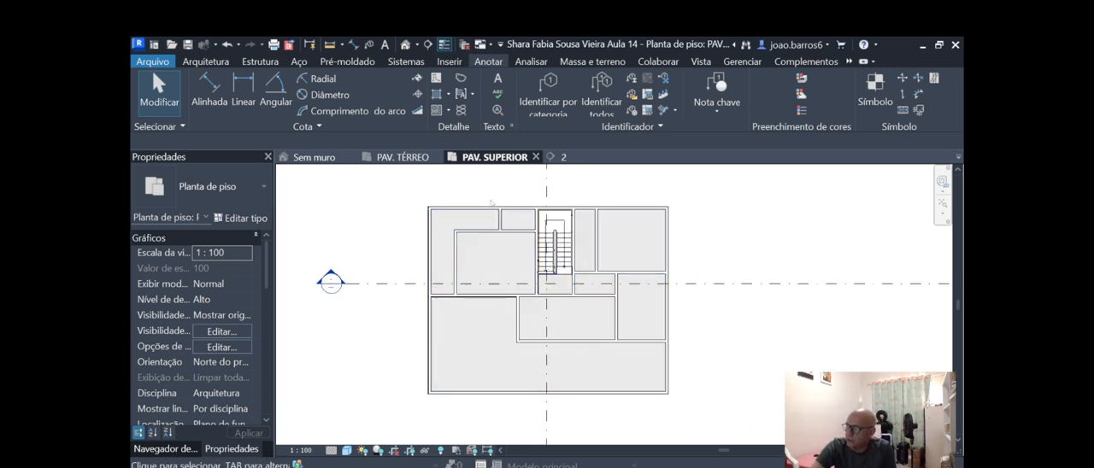
# Examine the rooms, walls and stairwell in the upper floor plan.
pyautogui.scroll(1, 483, 218)
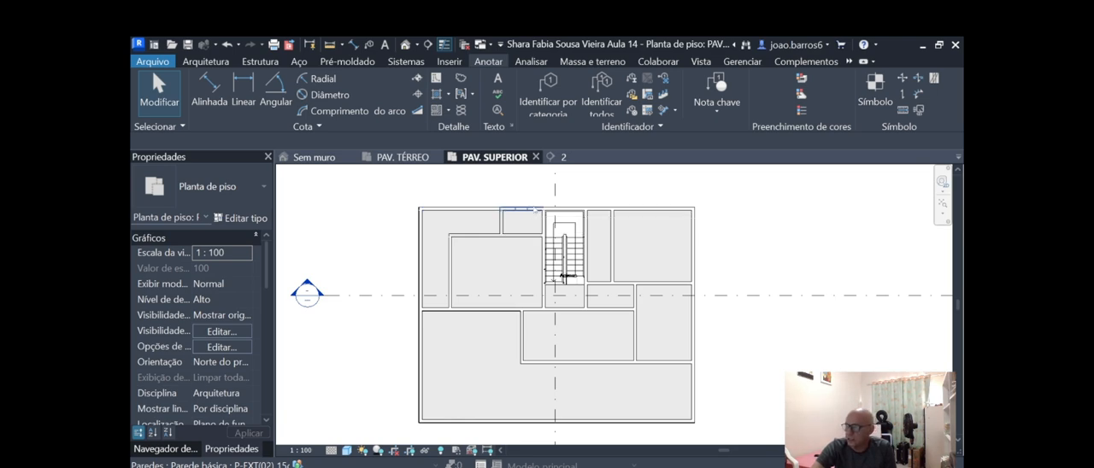
pyautogui.scroll(1, 489, 214)
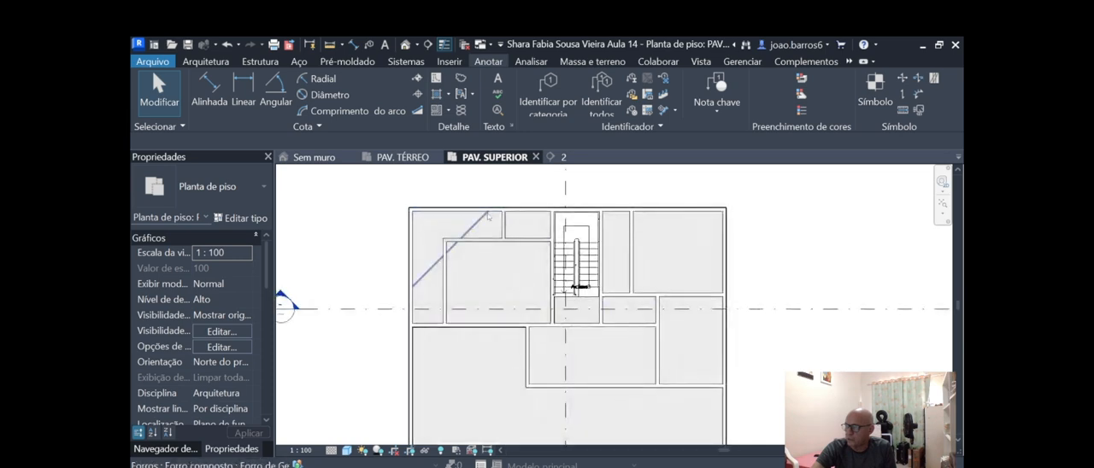
pyautogui.scroll(-1, 489, 214)
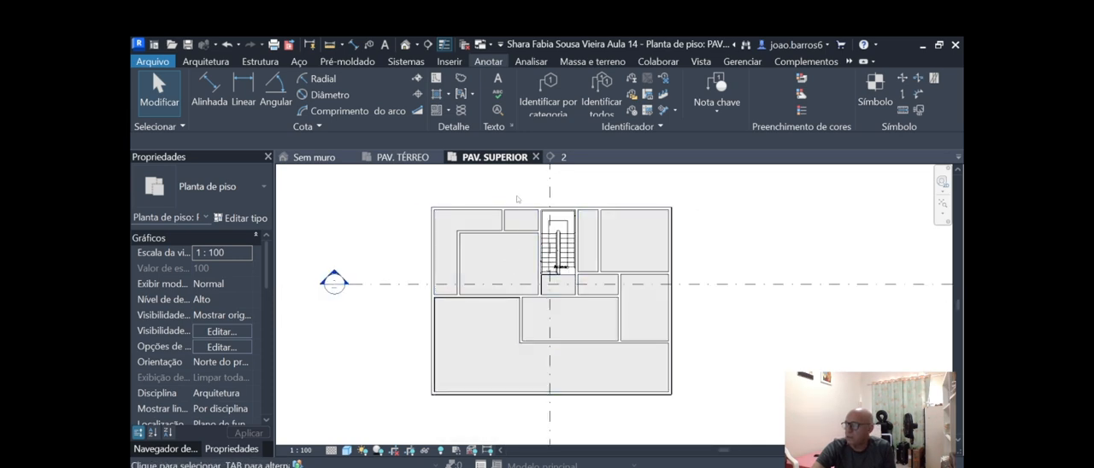
pyautogui.scroll(1, 510, 214)
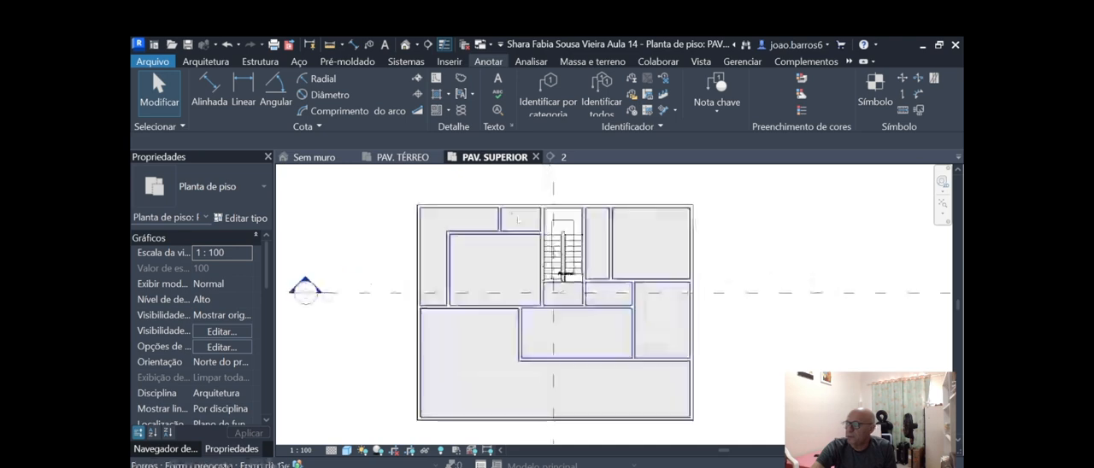
pyautogui.scroll(-1, 484, 212)
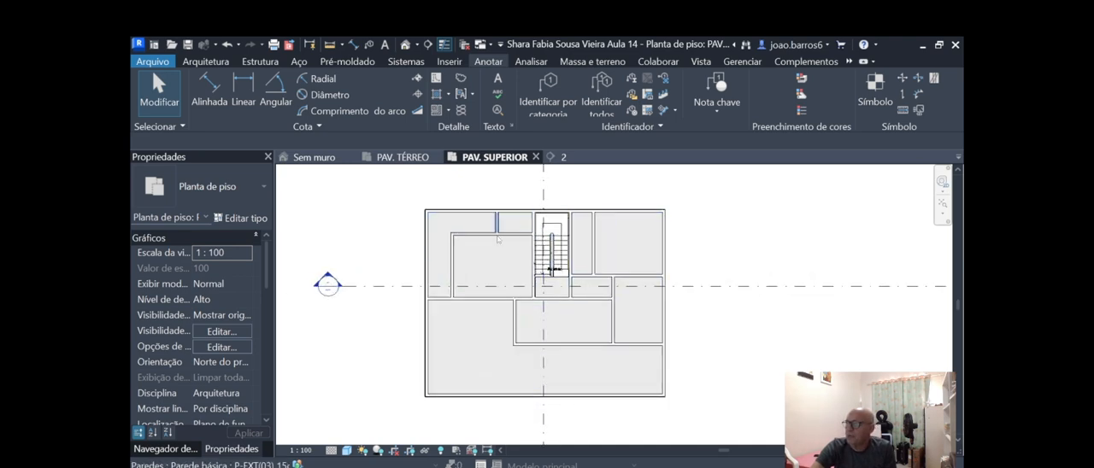
pyautogui.scroll(-1, 437, 288)
pyautogui.scroll(2, 497, 214)
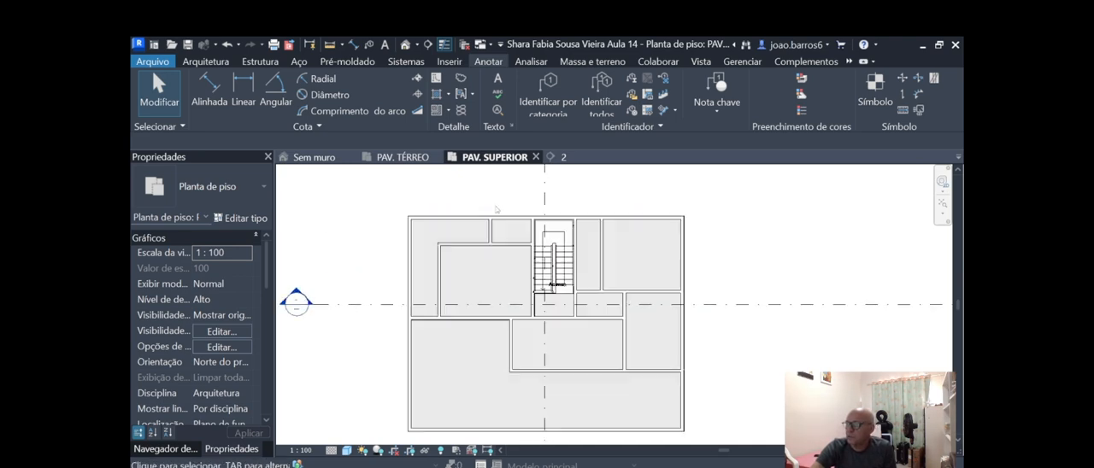
pyautogui.scroll(-1, 451, 248)
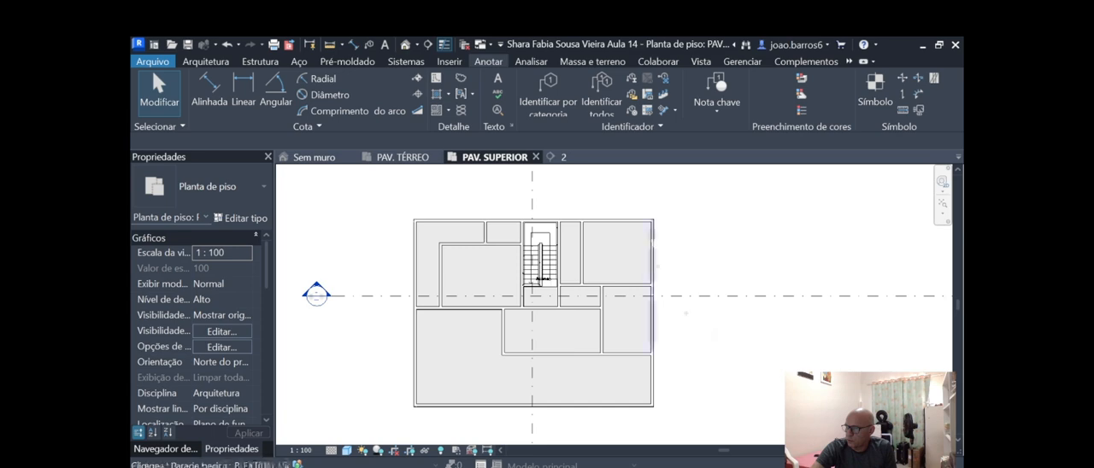
pyautogui.scroll(-1, 418, 213)
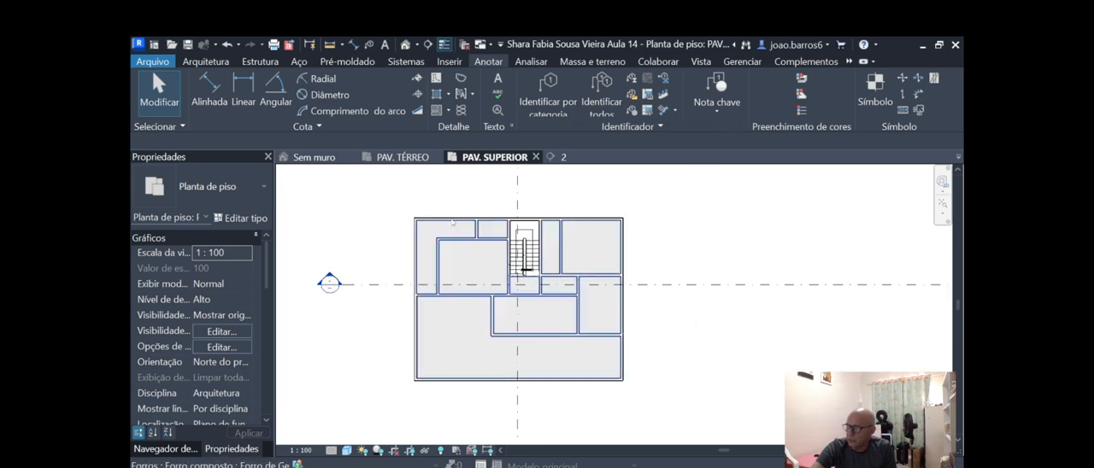
pyautogui.scroll(1, 399, 224)
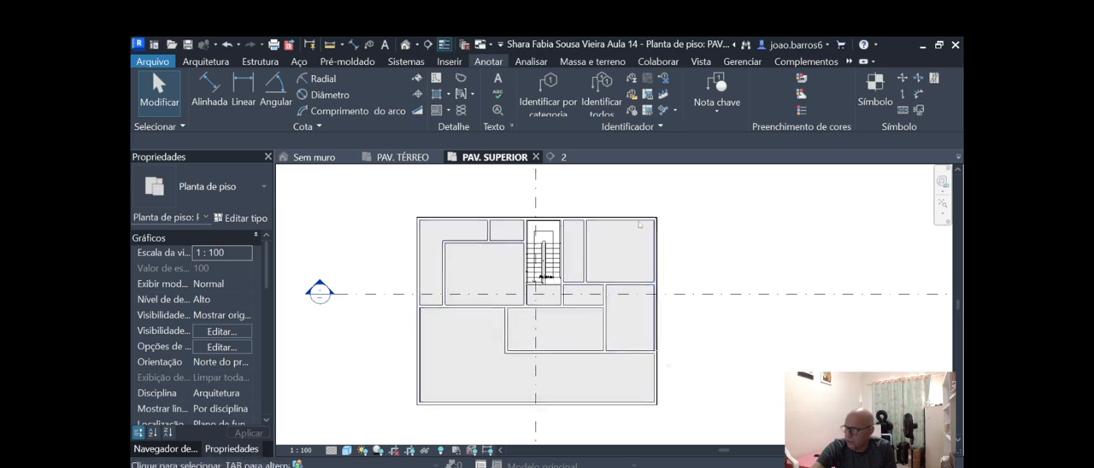
pyautogui.scroll(1, 659, 239)
pyautogui.scroll(-1, 379, 213)
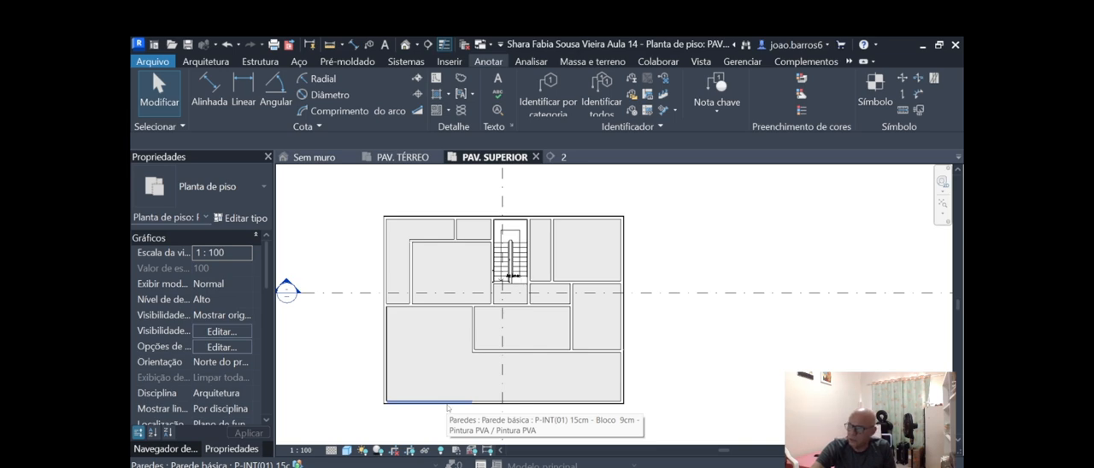
pyautogui.scroll(-1, 500, 396)
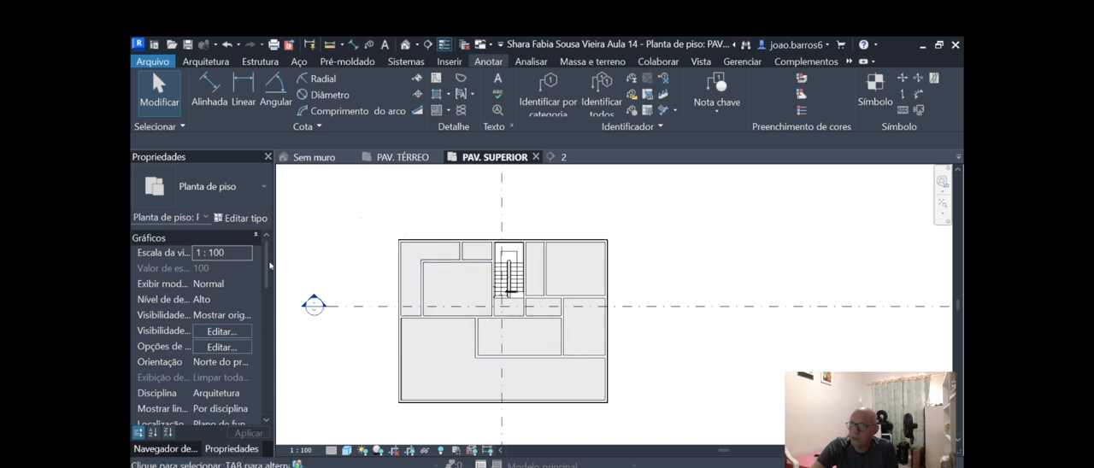
# Start a structural floor on the PAV. SUPERIOR level and set its type to Laje Concreto 12cm.
pyautogui.click(205, 64)
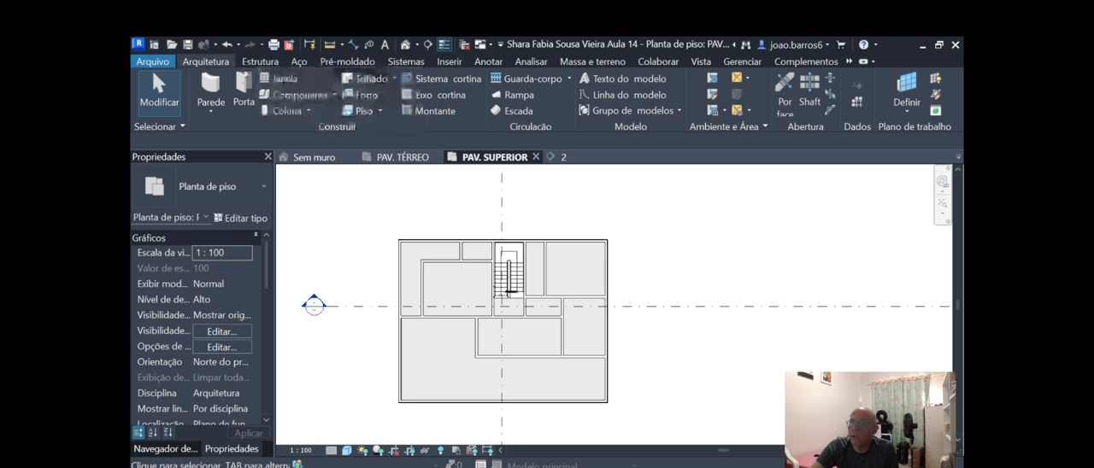
pyautogui.click(381, 112)
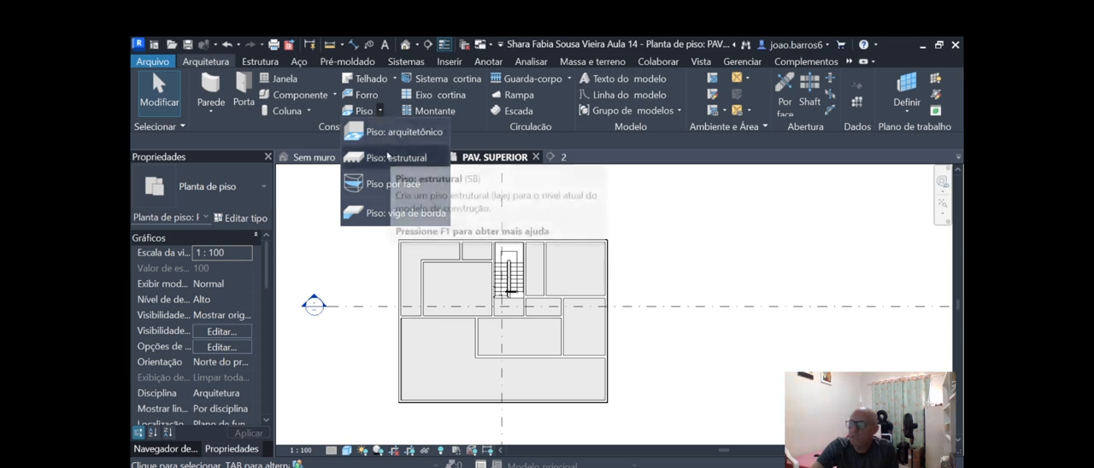
pyautogui.click(386, 157)
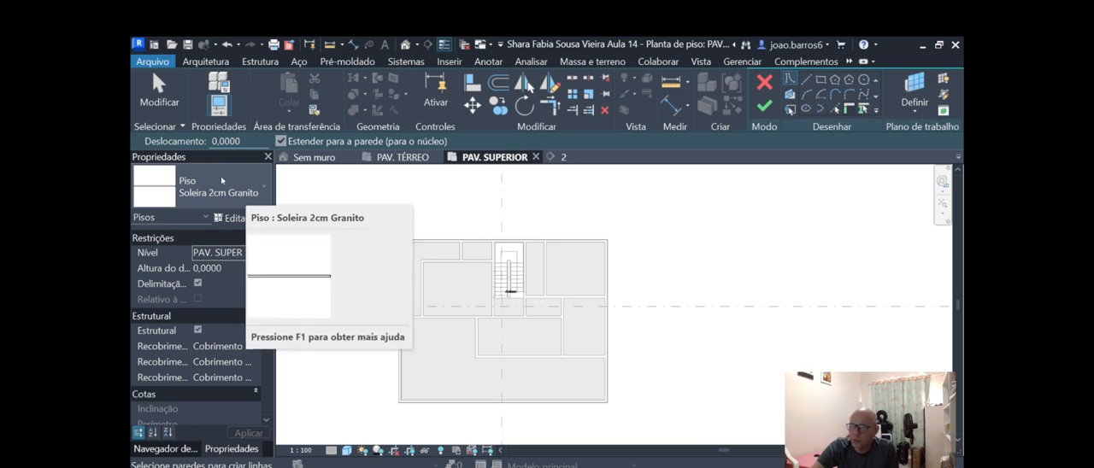
pyautogui.click(223, 182)
pyautogui.scroll(3, 262, 285)
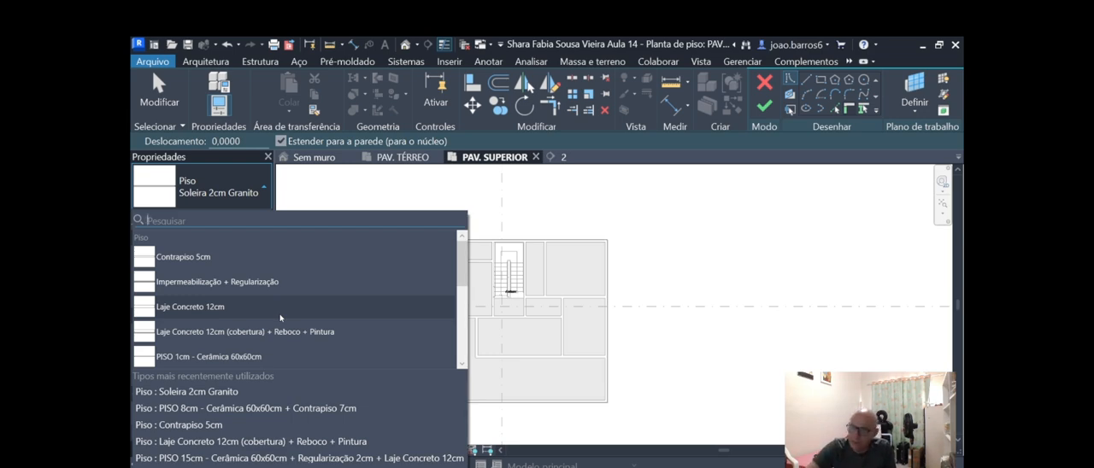
pyautogui.moveTo(308, 310)
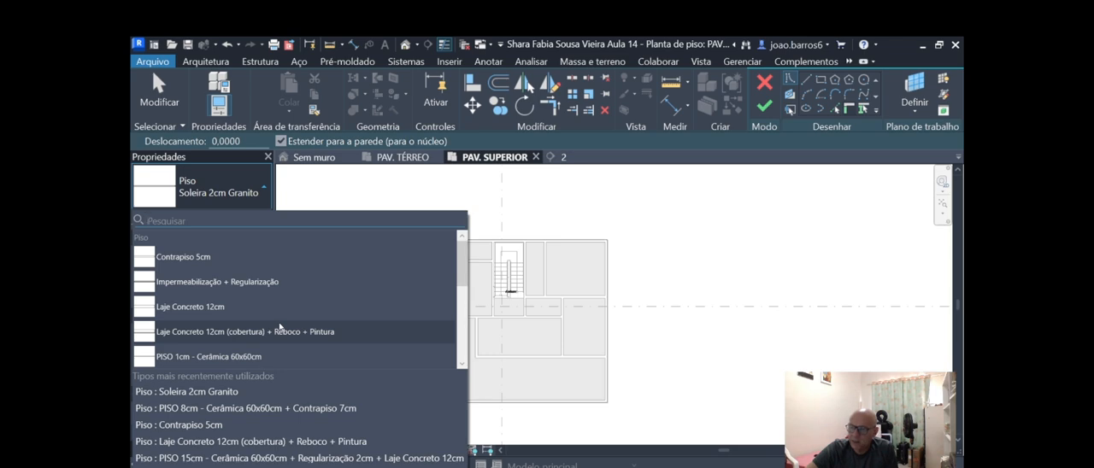
pyautogui.moveTo(280, 330)
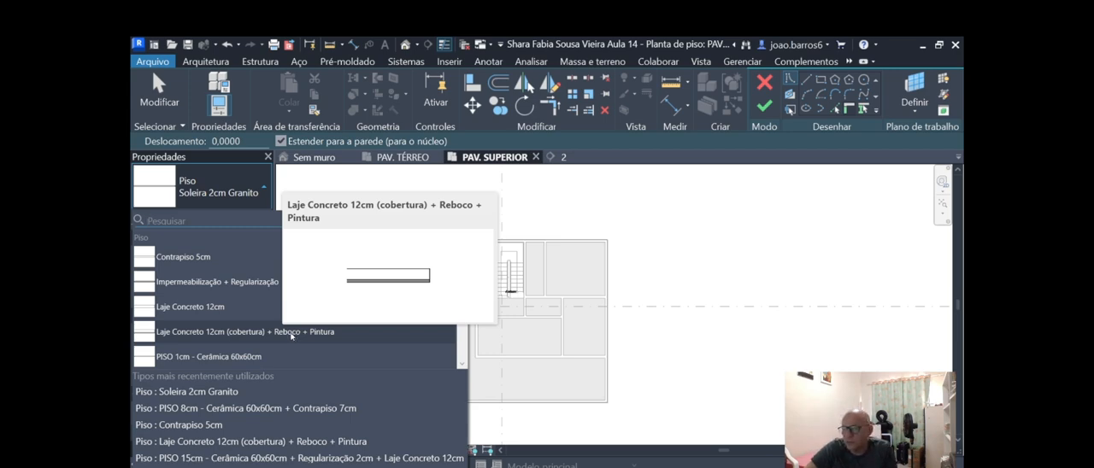
pyautogui.scroll(-1, 223, 321)
pyautogui.scroll(-1, 229, 320)
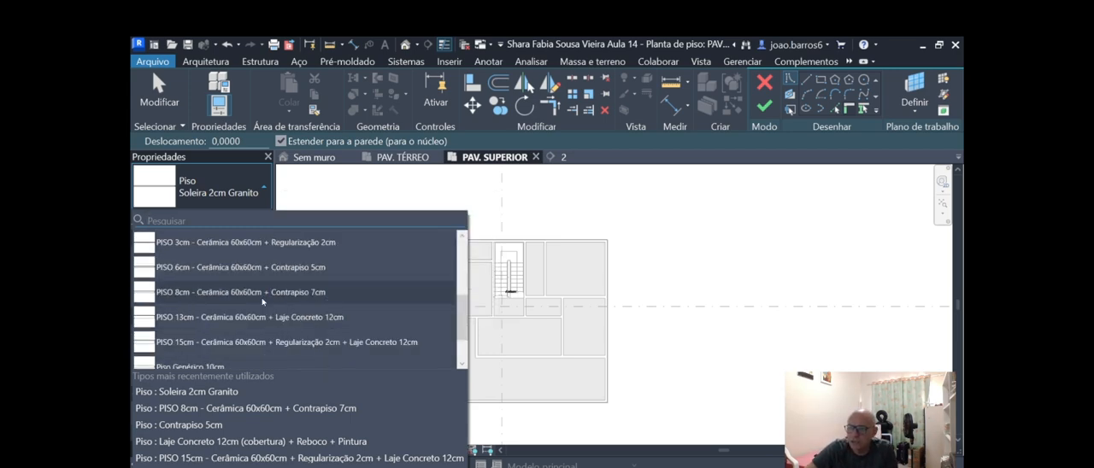
pyautogui.scroll(3, 249, 320)
pyautogui.scroll(-1, 276, 311)
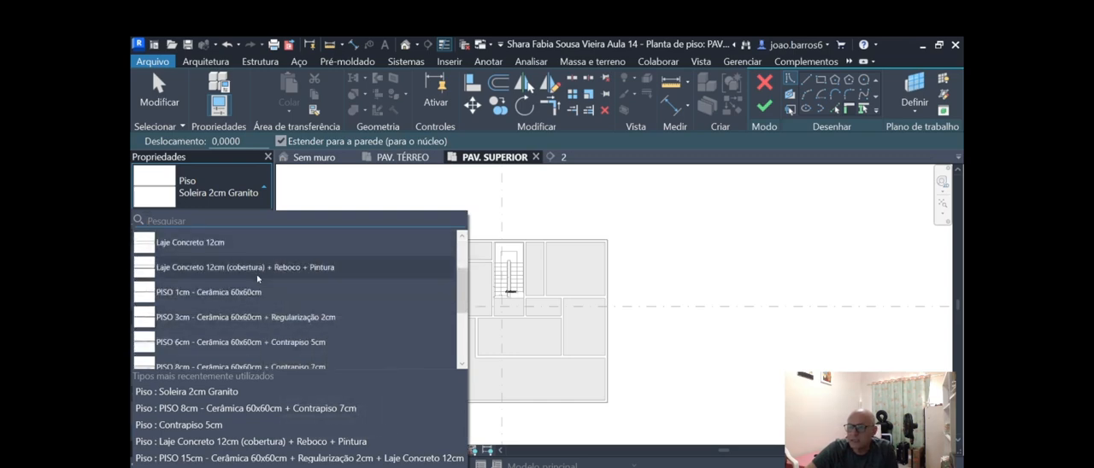
pyautogui.scroll(-1, 270, 297)
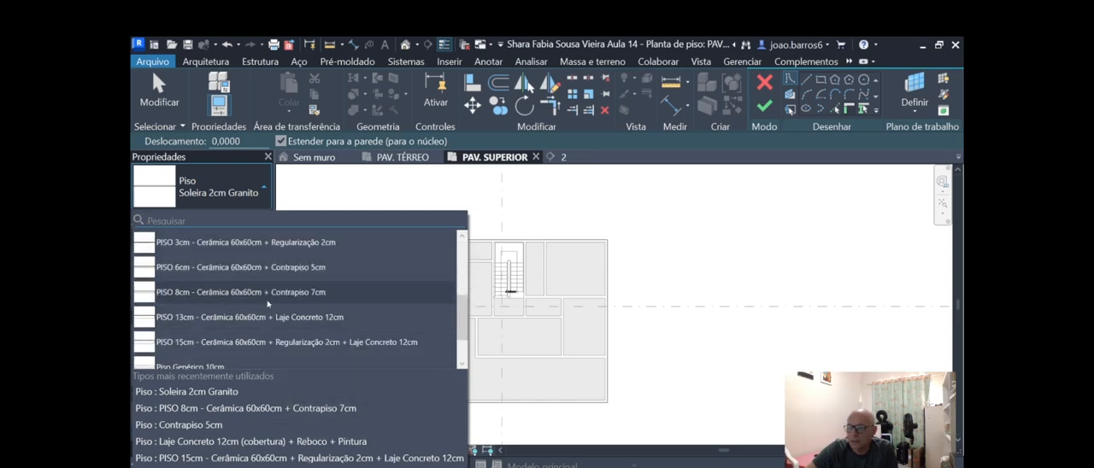
pyautogui.scroll(3, 267, 302)
pyautogui.scroll(-2, 265, 301)
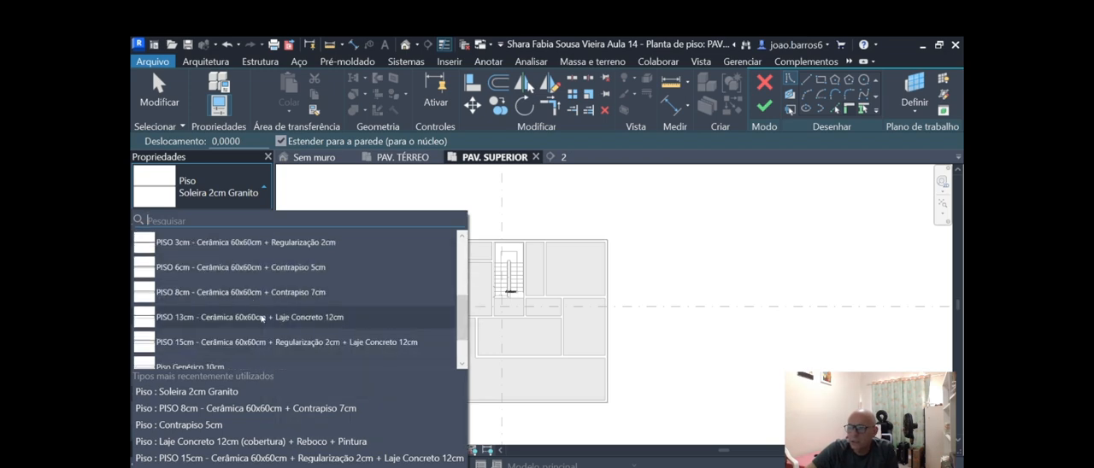
pyautogui.scroll(-2, 259, 320)
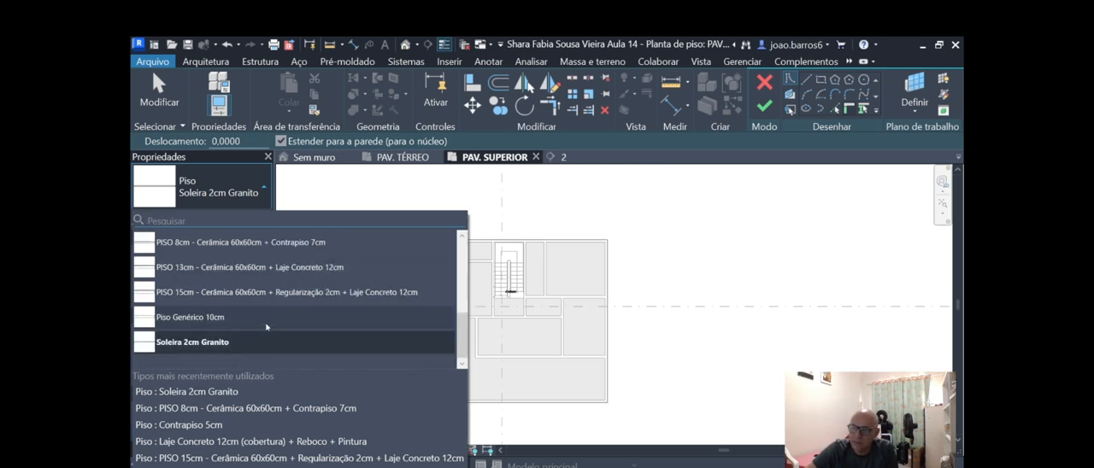
pyautogui.scroll(3, 268, 312)
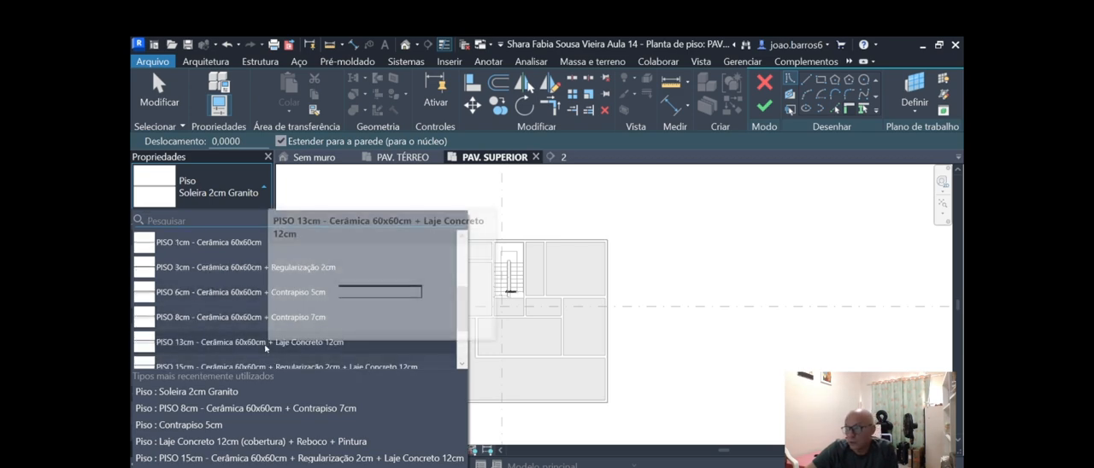
pyautogui.scroll(-1, 267, 342)
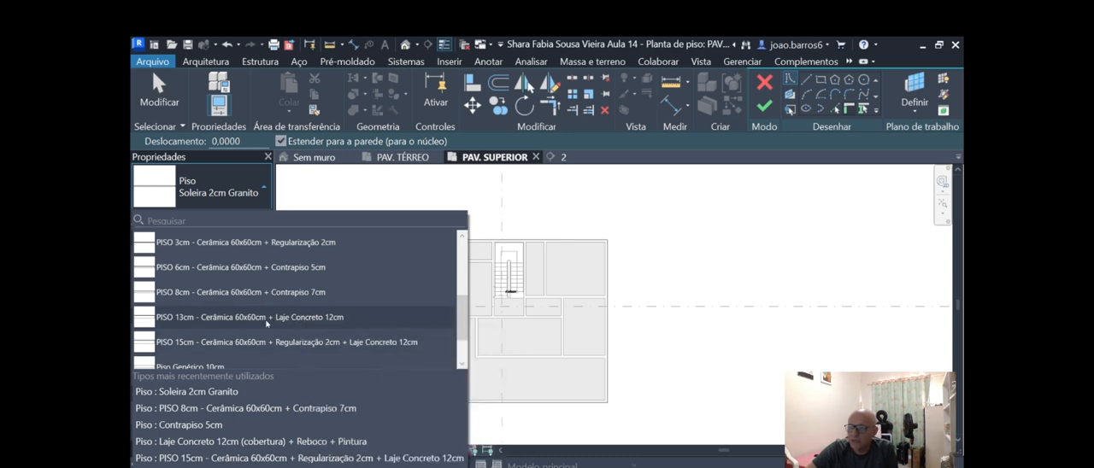
pyautogui.scroll(-1, 256, 342)
pyautogui.scroll(-1, 253, 341)
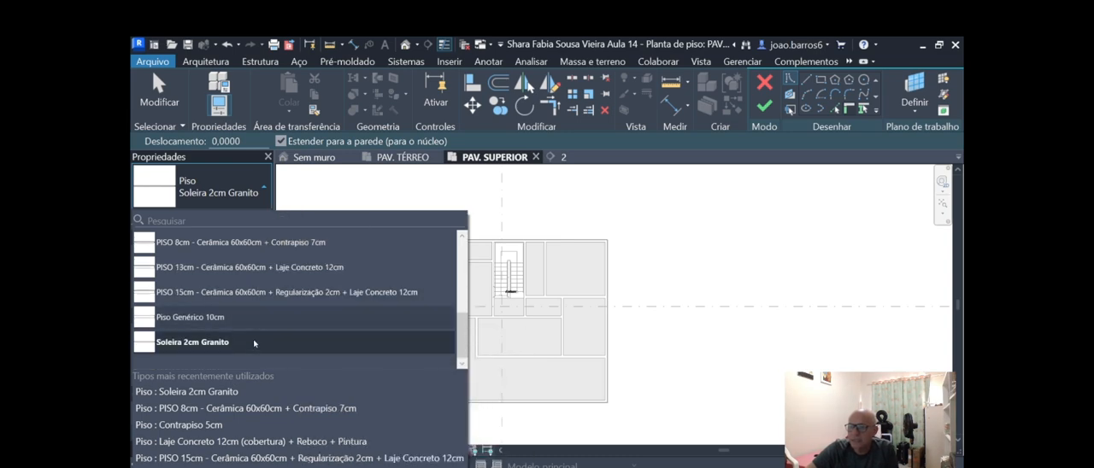
pyautogui.scroll(6, 256, 324)
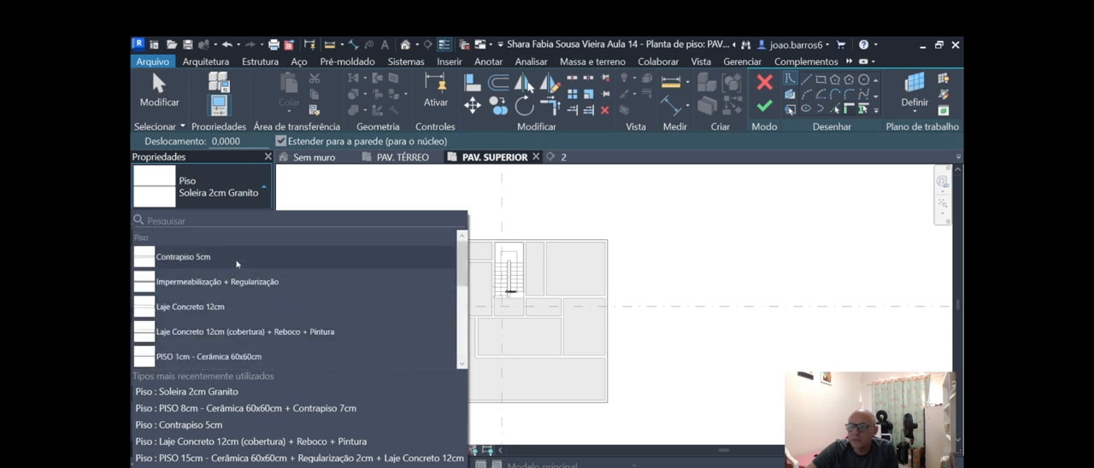
pyautogui.scroll(-2, 243, 267)
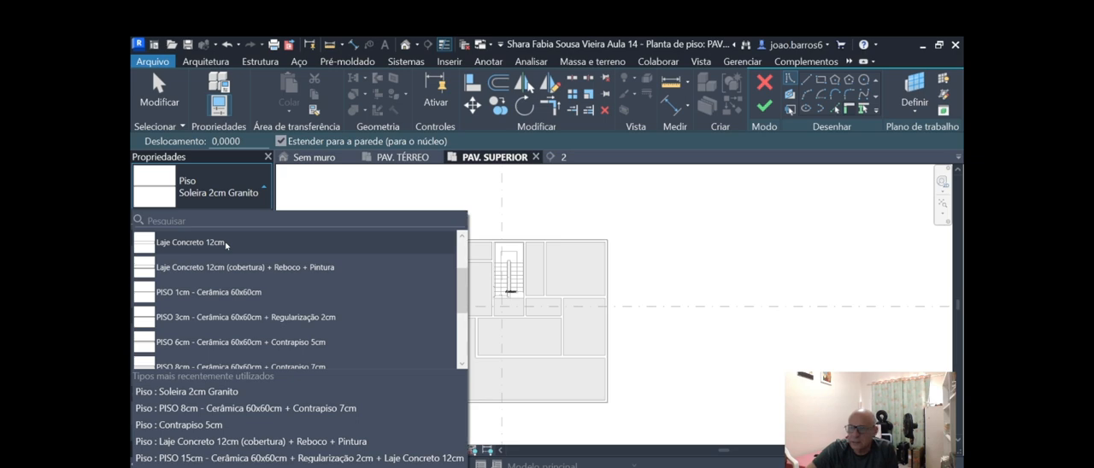
pyautogui.click(225, 246)
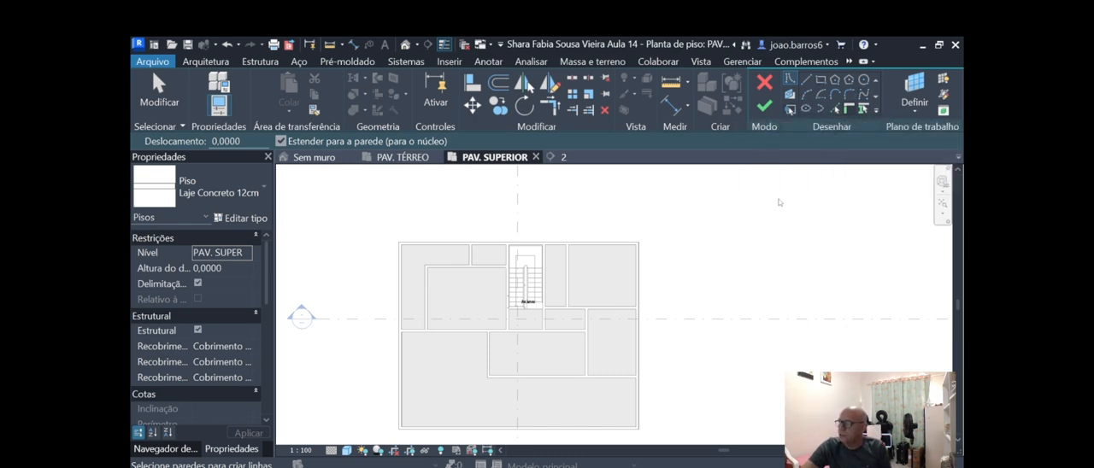
pyautogui.scroll(-1, 781, 204)
pyautogui.scroll(2, 561, 238)
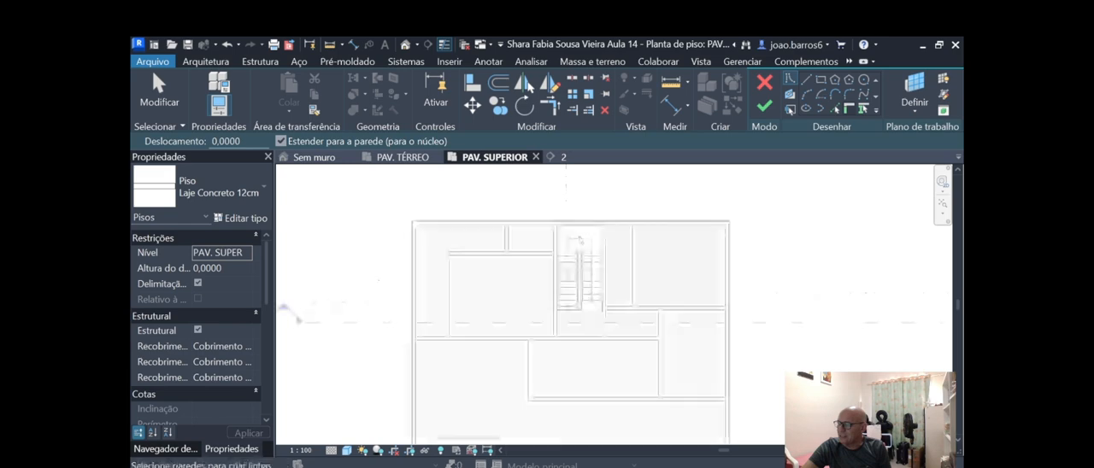
pyautogui.scroll(2, 582, 248)
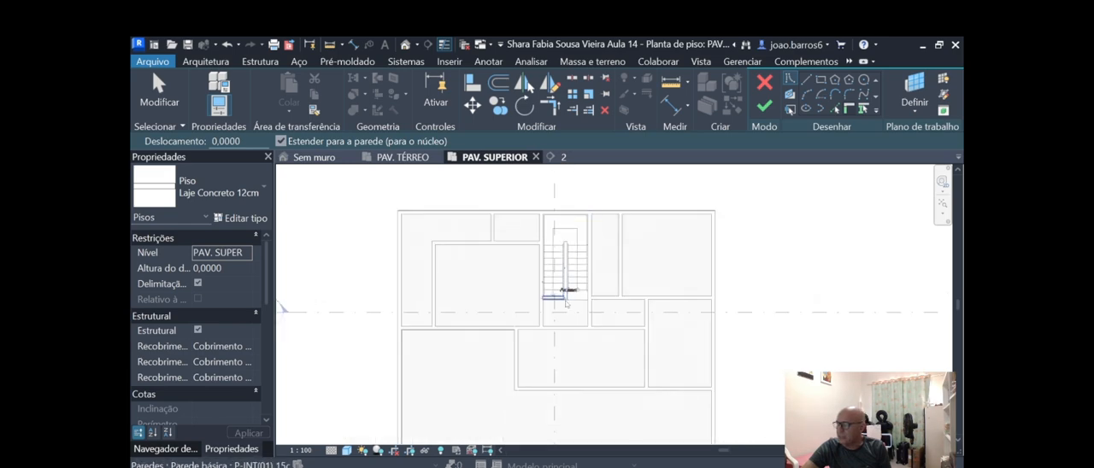
pyautogui.scroll(-1, 569, 291)
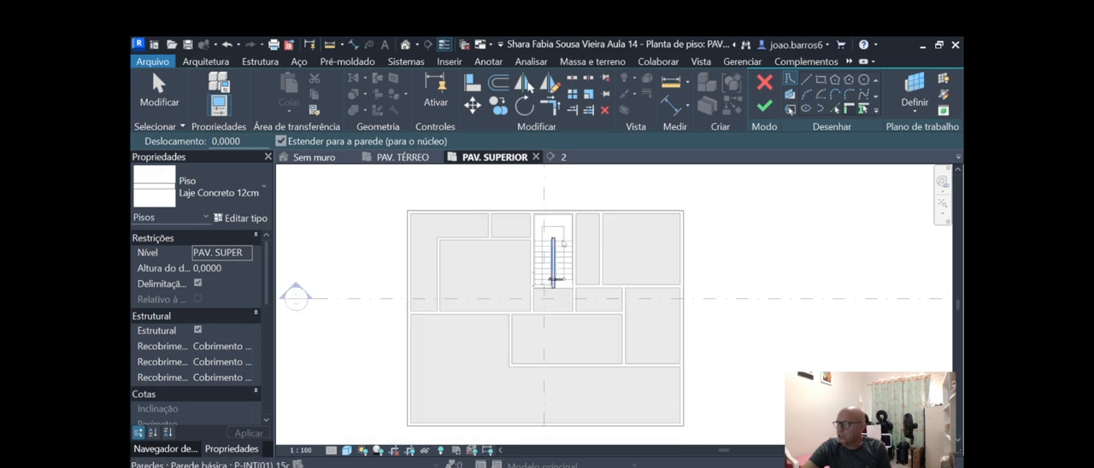
# Sketch a rectangular slab boundary offset 0.60 m outward between opposite exterior corners of the house walls.
pyautogui.scroll(-1, 721, 263)
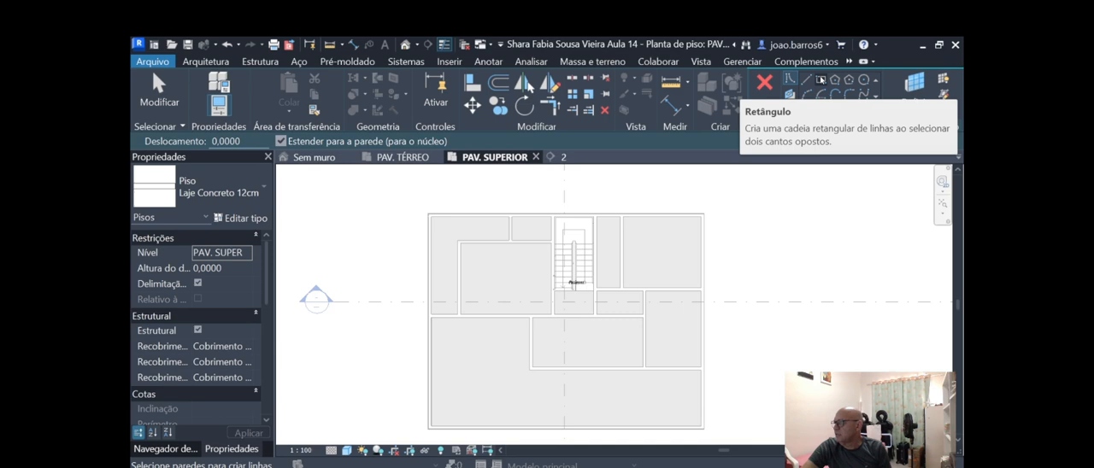
pyautogui.click(821, 79)
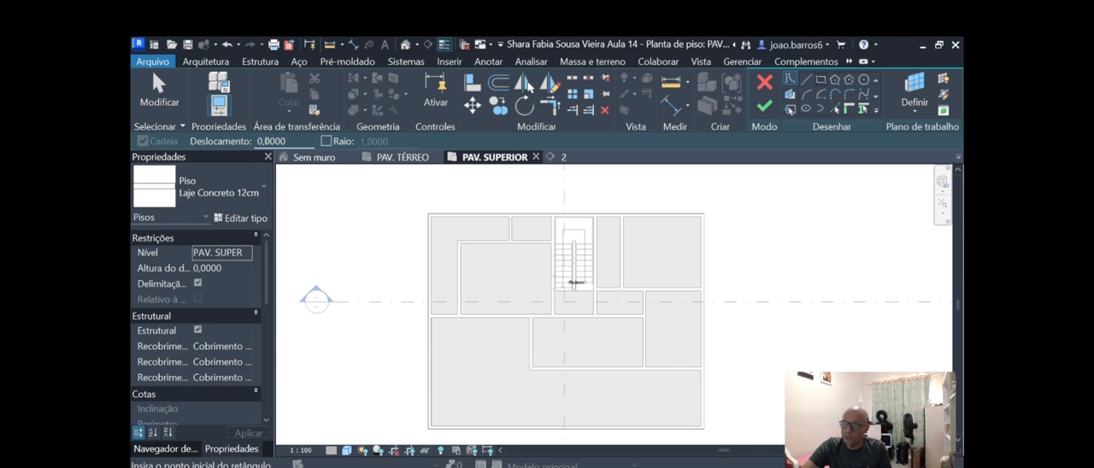
pyautogui.doubleClick(261, 142)
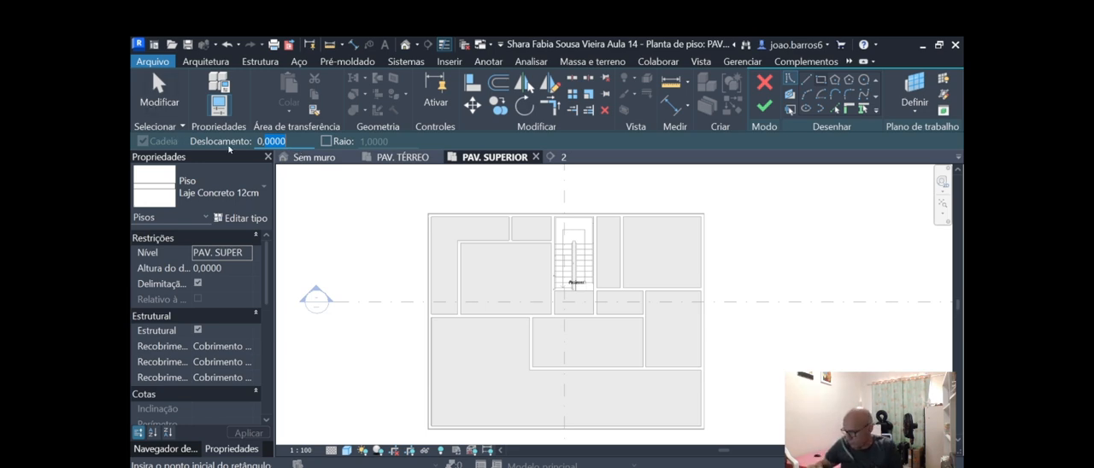
pyautogui.write('0,60')
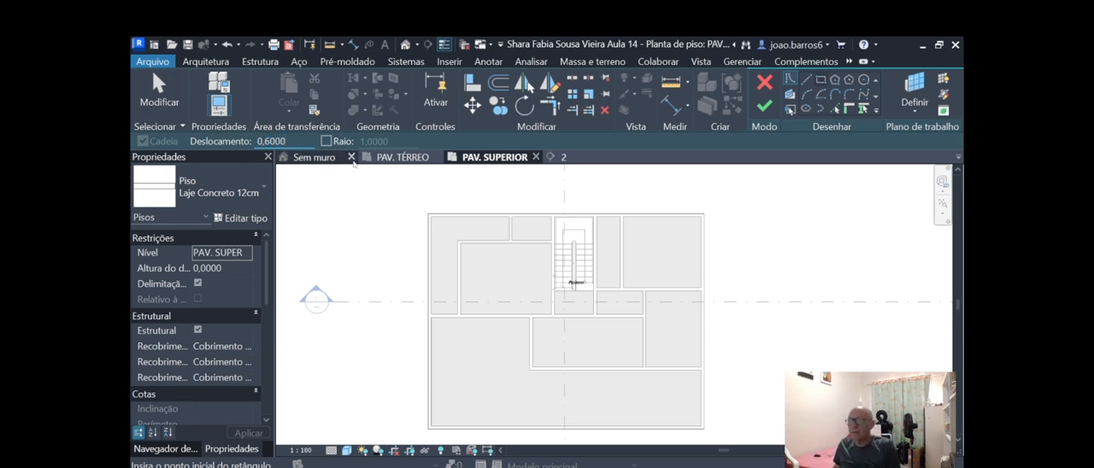
pyautogui.scroll(2, 428, 210)
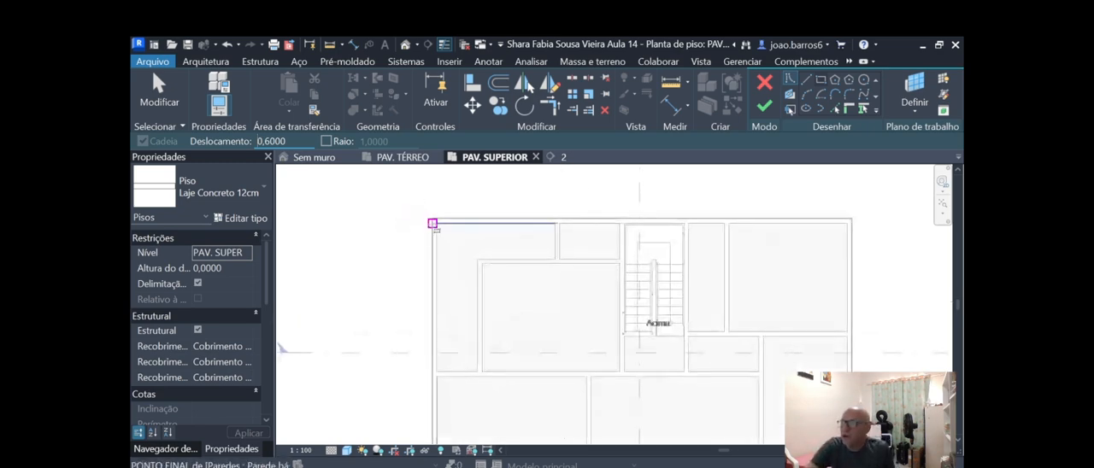
pyautogui.click(434, 220)
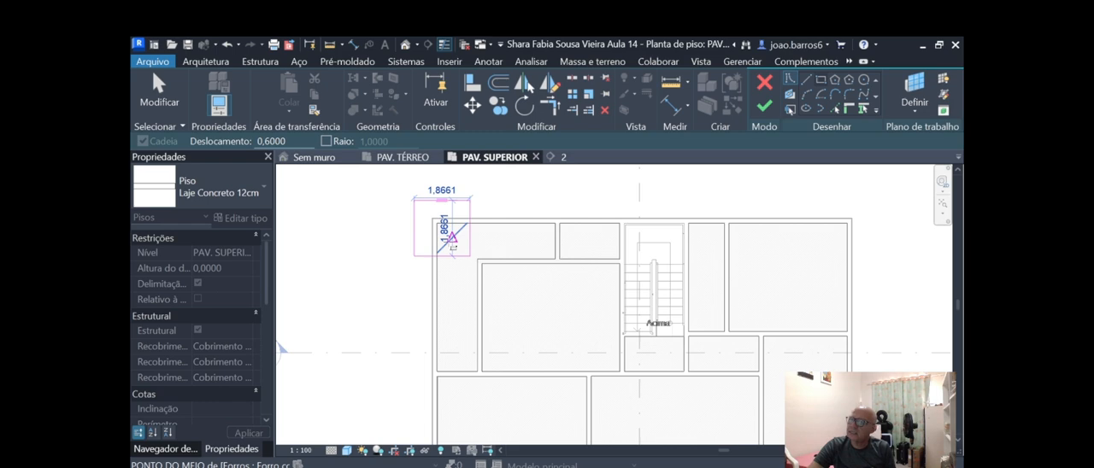
pyautogui.scroll(-1, 453, 237)
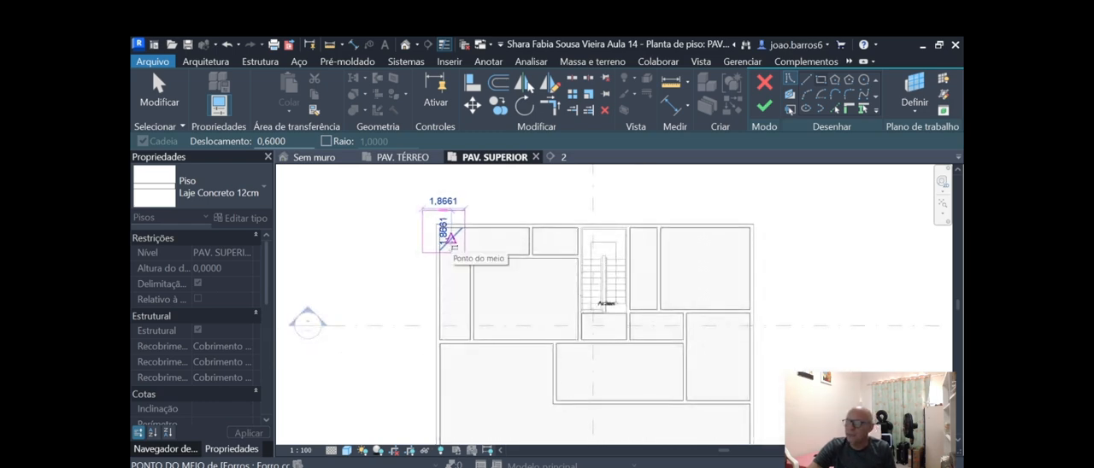
pyautogui.scroll(-1, 446, 241)
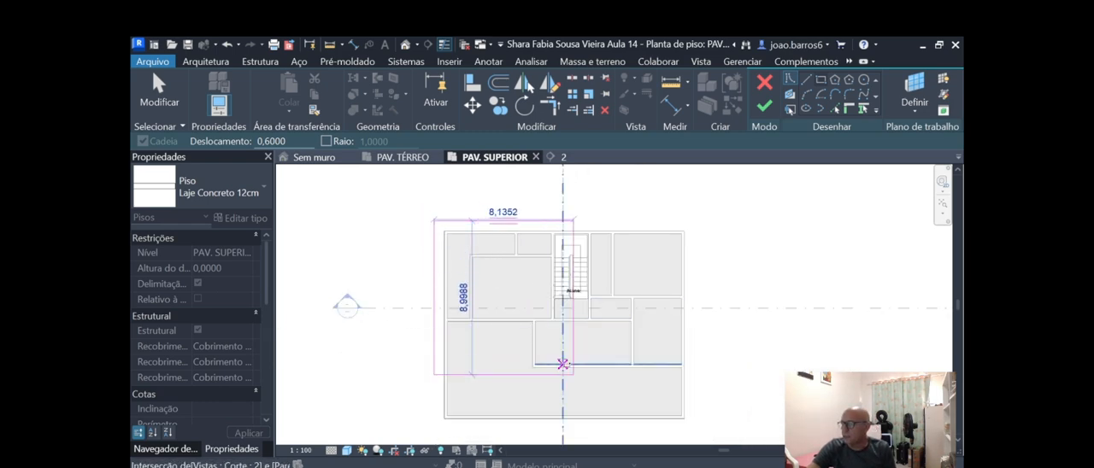
pyautogui.scroll(-1, 555, 333)
pyautogui.scroll(1, 620, 397)
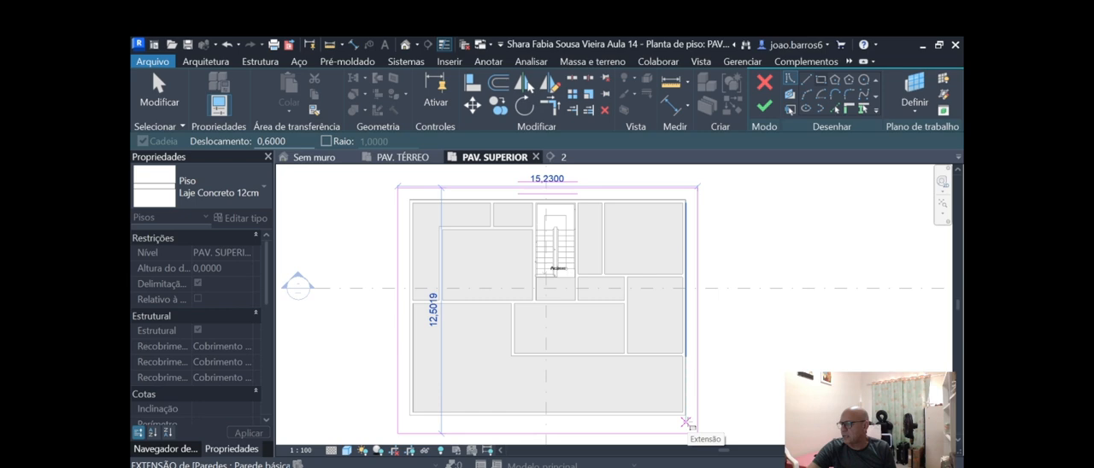
pyautogui.scroll(3, 685, 422)
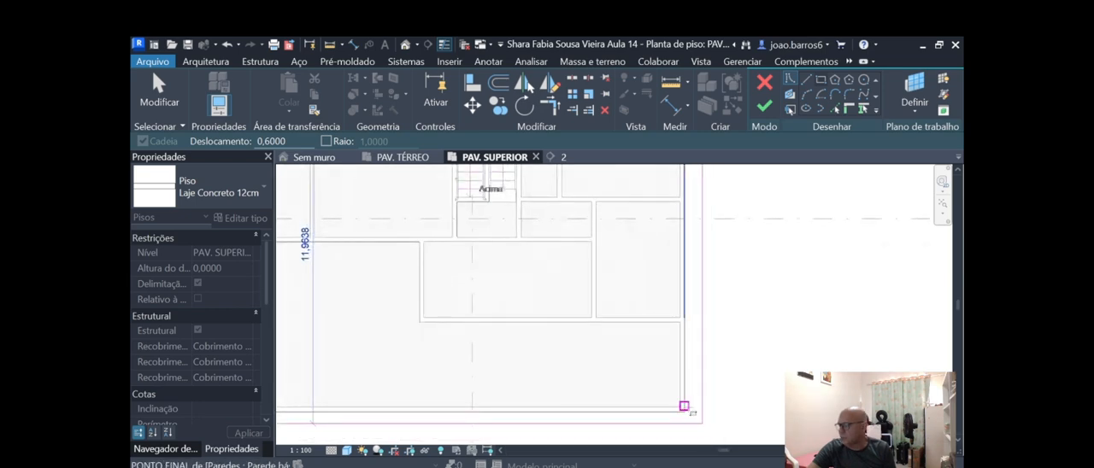
pyautogui.click(685, 407)
pyautogui.scroll(-3, 681, 432)
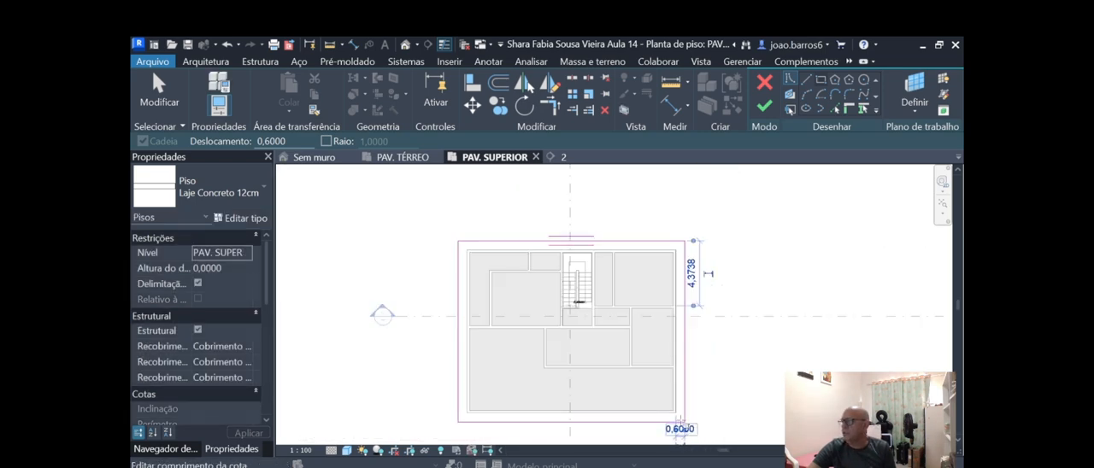
pyautogui.press('Escape')
pyautogui.press('Escape')
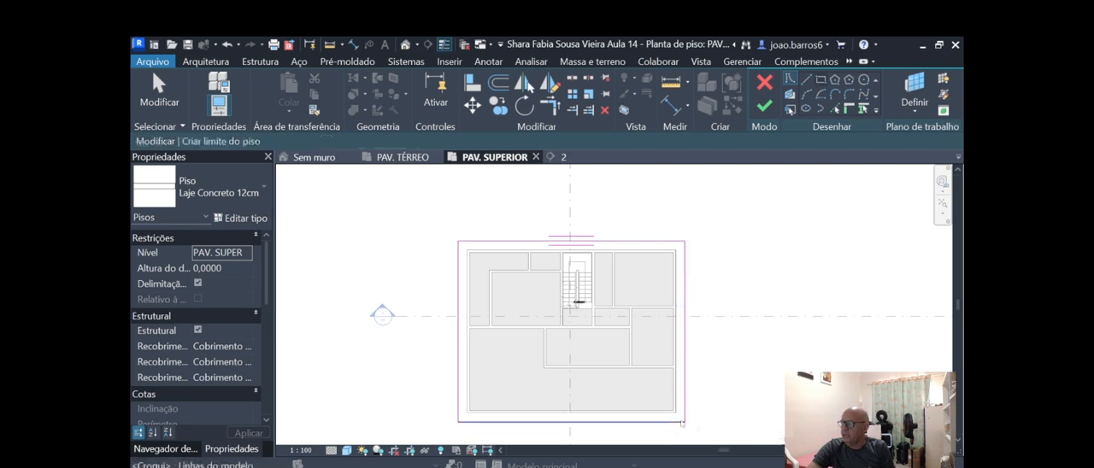
# Examine the sketched slab boundary around the exterior walls and its position relative to the stairwell.
pyautogui.scroll(3, 544, 316)
pyautogui.scroll(-1, 544, 316)
pyautogui.scroll(1, 545, 317)
pyautogui.scroll(-1, 590, 359)
pyautogui.scroll(2, 637, 399)
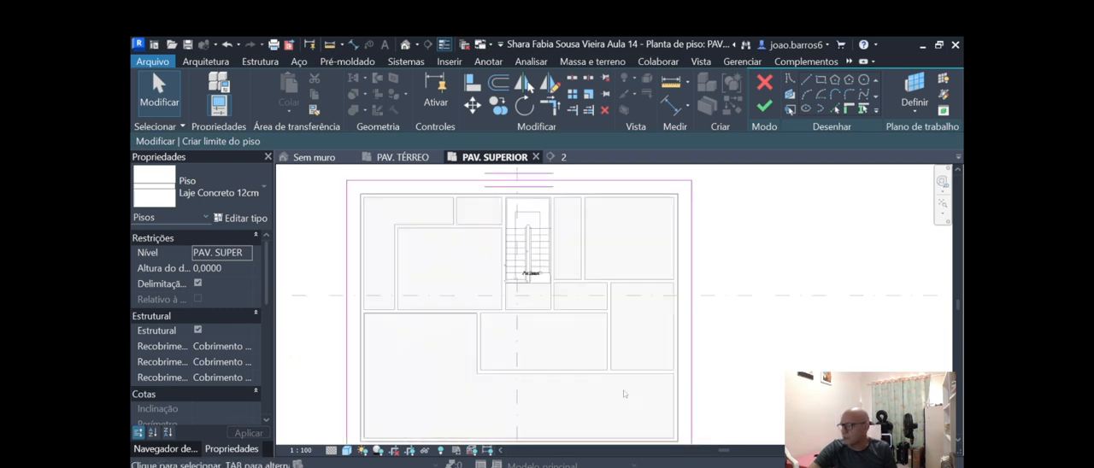
pyautogui.scroll(-2, 590, 363)
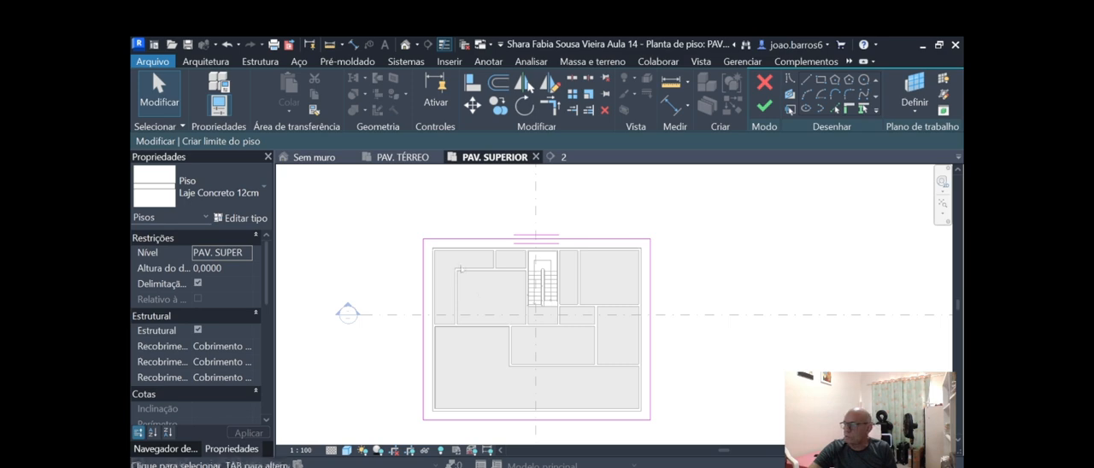
pyautogui.scroll(2, 493, 232)
pyautogui.scroll(1, 516, 252)
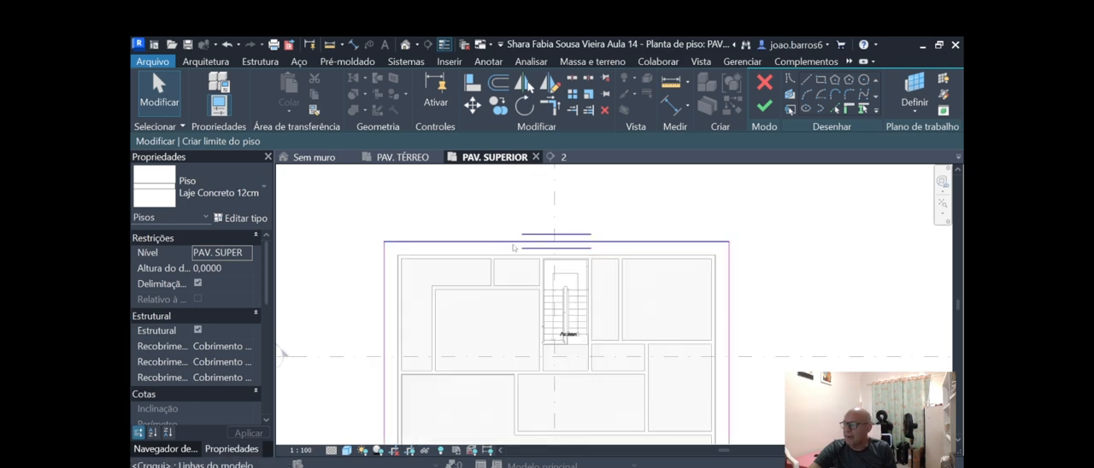
pyautogui.scroll(-1, 626, 265)
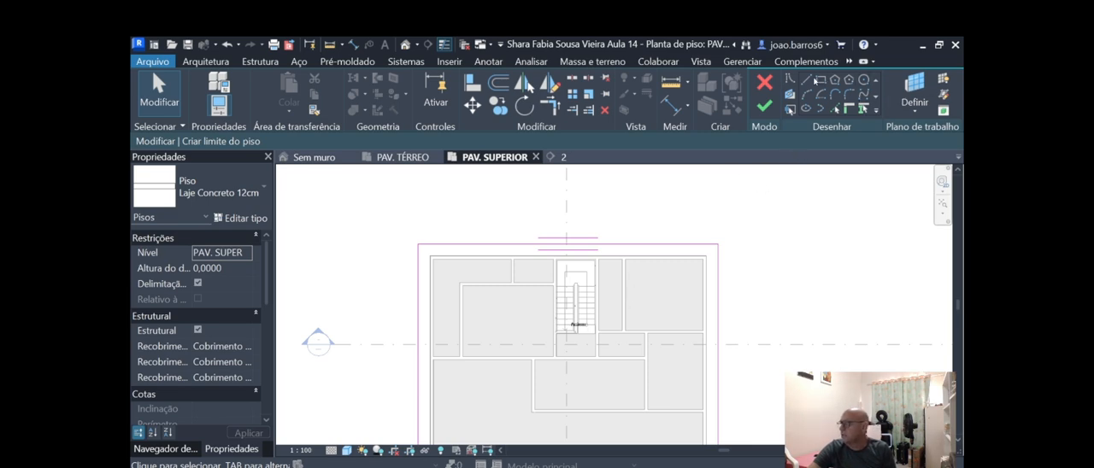
# Draw a boundary line about 0.60 m long from the slab's upper edge perpendicular to the exterior wall, aligned with the small room's partition.
pyautogui.click(807, 80)
pyautogui.scroll(2, 524, 266)
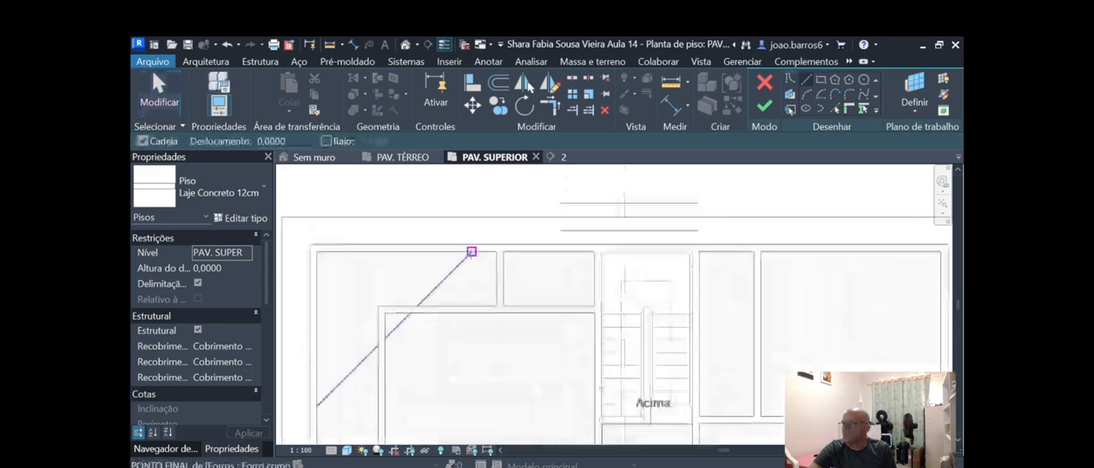
pyautogui.scroll(-1, 544, 256)
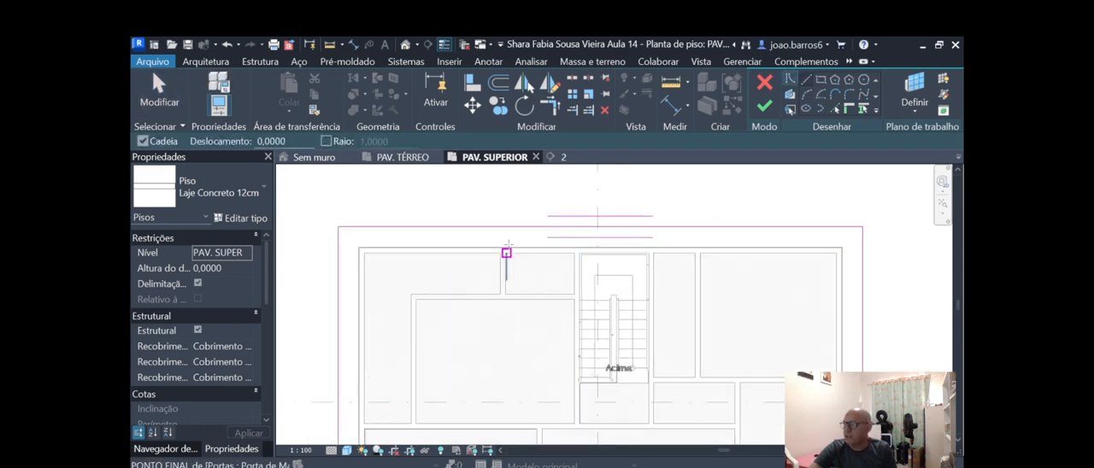
pyautogui.scroll(1, 505, 227)
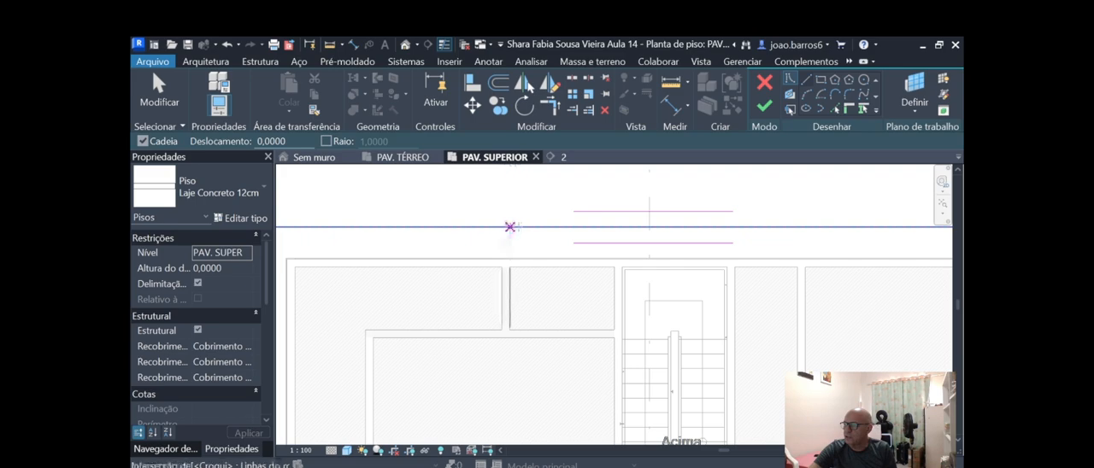
pyautogui.click(509, 227)
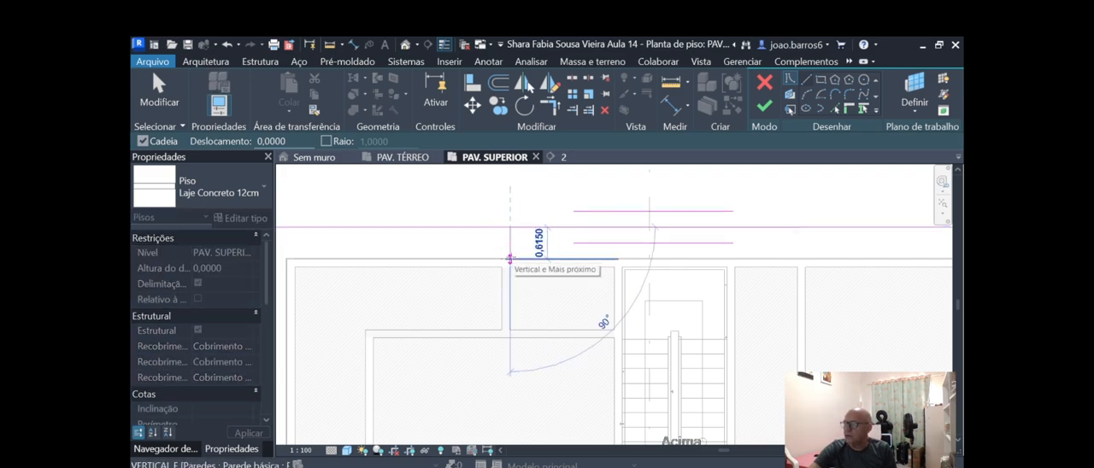
pyautogui.click(510, 258)
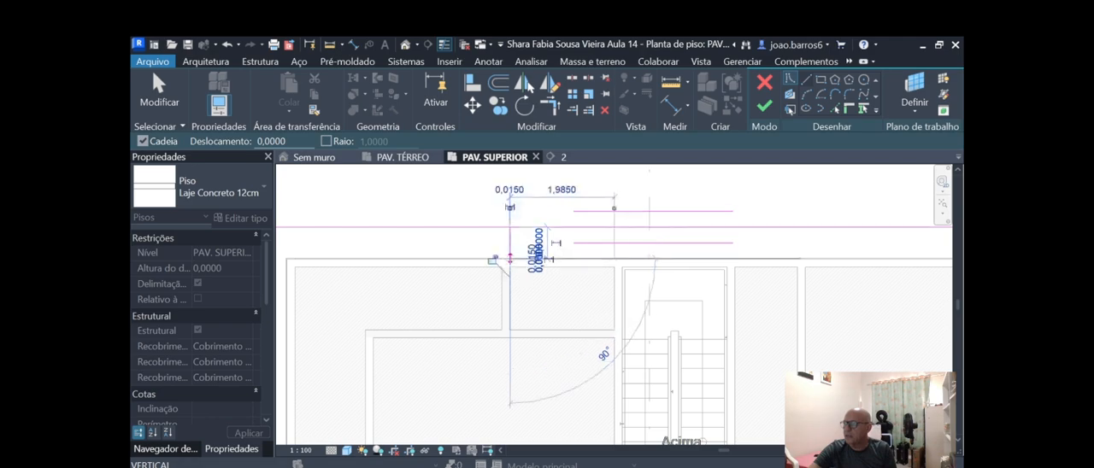
# Continue the boundary 2.14 m along the exterior wall until it aligns with the inner face of the stairwell's left wall.
pyautogui.scroll(1, 610, 247)
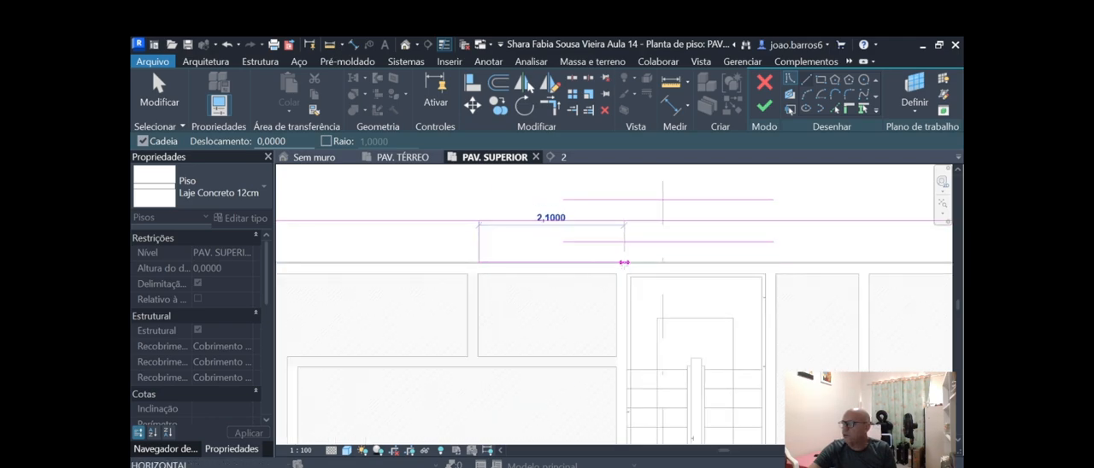
pyautogui.scroll(1, 624, 262)
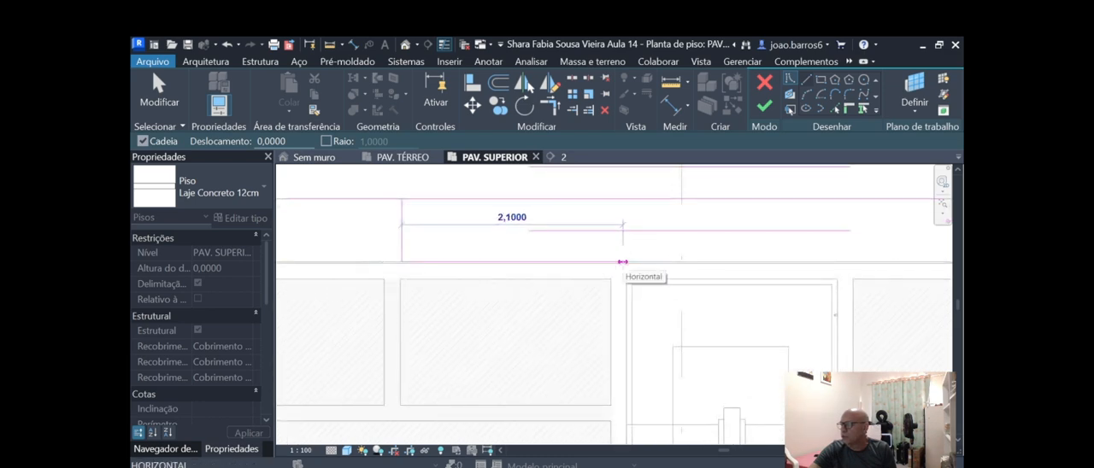
pyautogui.scroll(1, 622, 263)
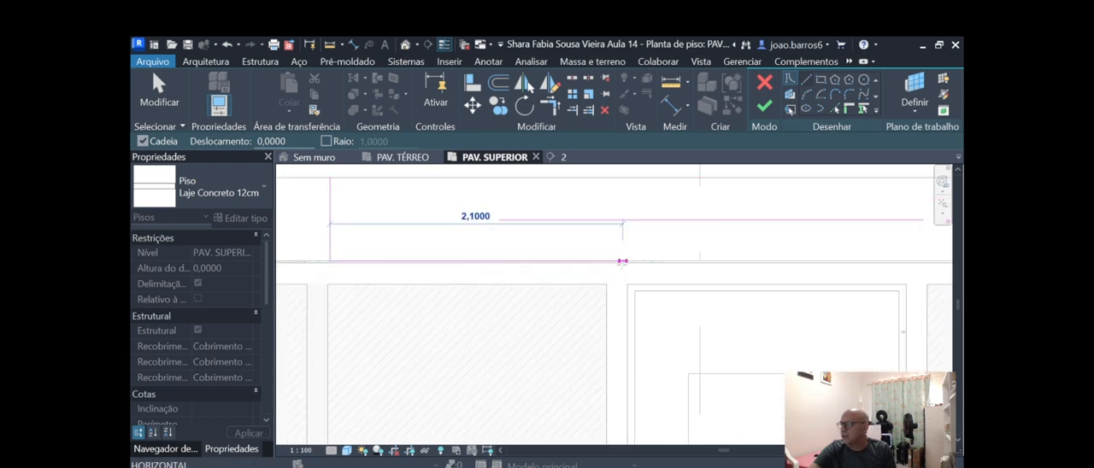
pyautogui.scroll(2, 629, 260)
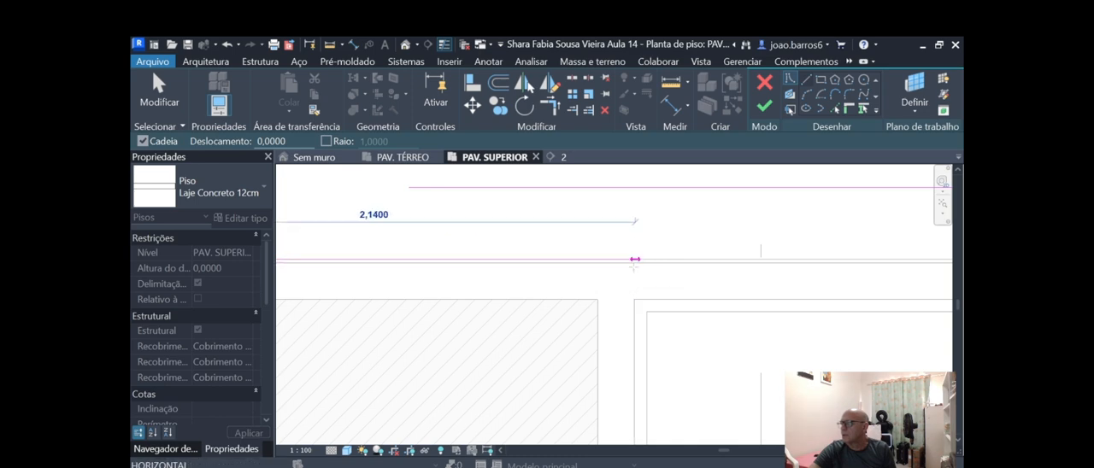
pyautogui.click(635, 259)
# Continue the boundary down the inner face of the stairwell's left wall to the end of the stair flight.
pyautogui.scroll(-4, 634, 259)
pyautogui.scroll(-3, 631, 324)
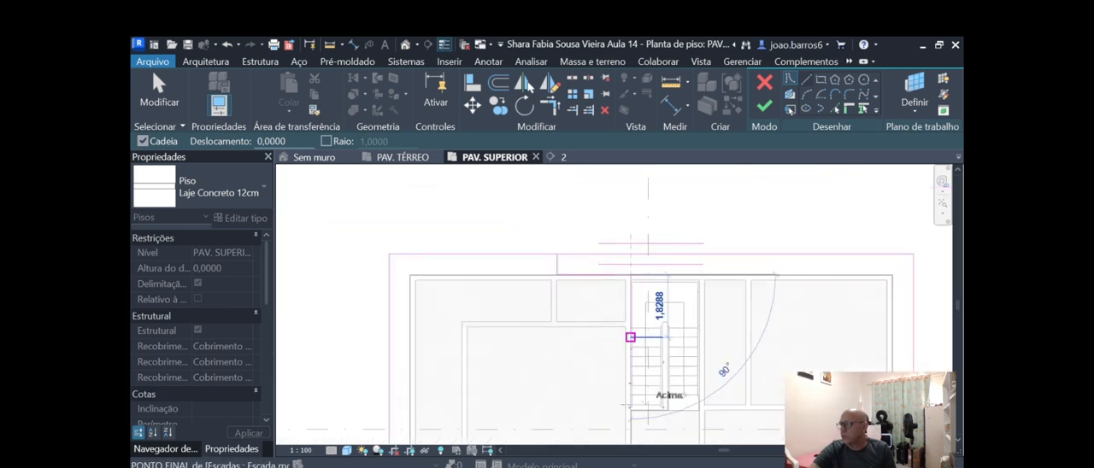
pyautogui.scroll(3, 641, 404)
pyautogui.scroll(3, 624, 407)
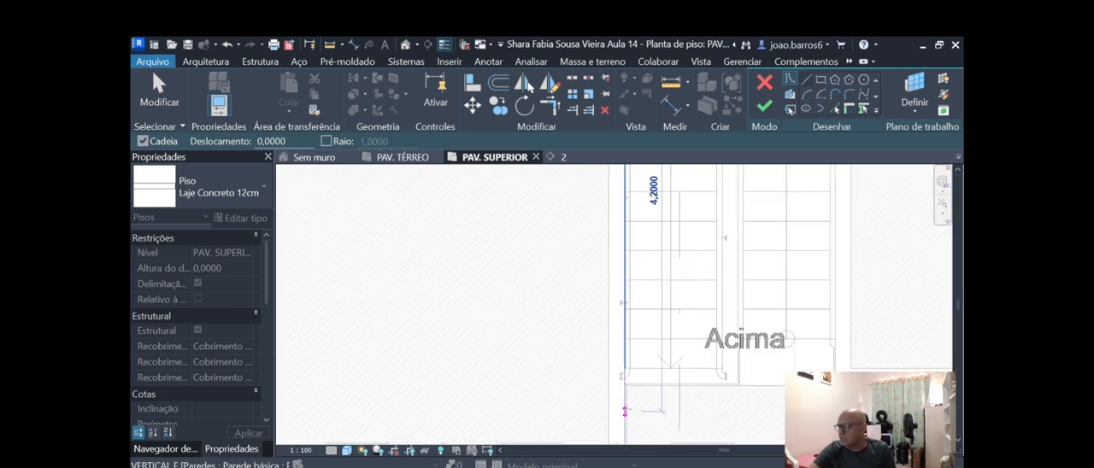
pyautogui.scroll(3, 623, 383)
pyautogui.scroll(-2, 617, 389)
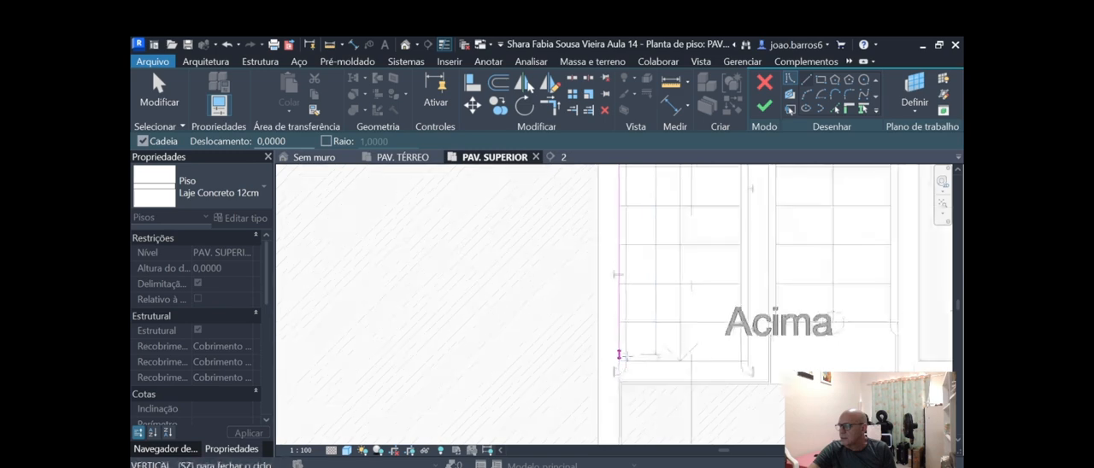
pyautogui.scroll(2, 618, 386)
pyautogui.scroll(-2, 618, 383)
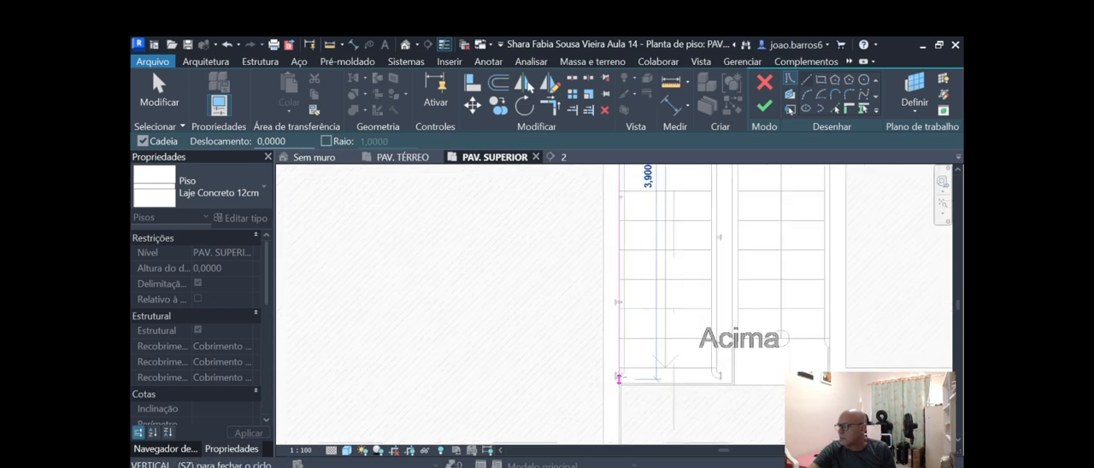
pyautogui.scroll(3, 618, 389)
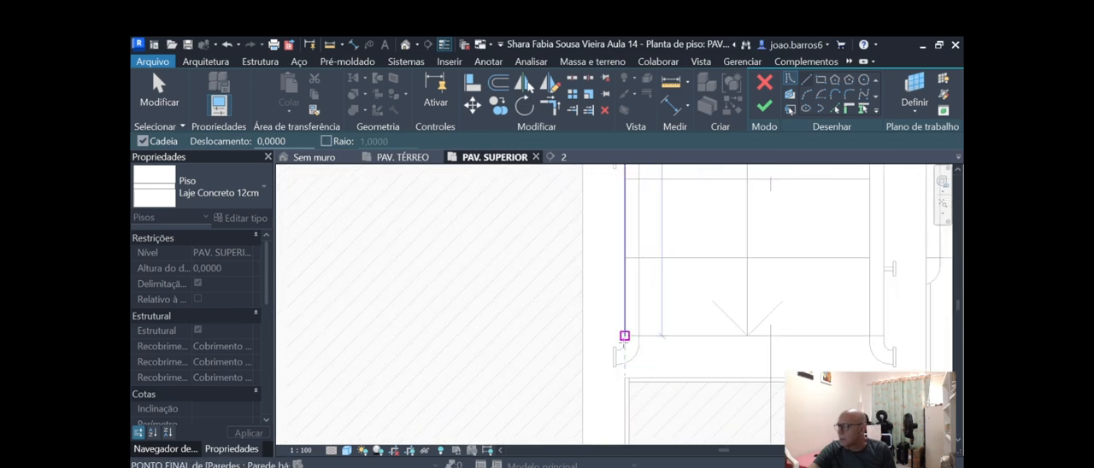
pyautogui.scroll(2, 622, 336)
pyautogui.scroll(-2, 668, 323)
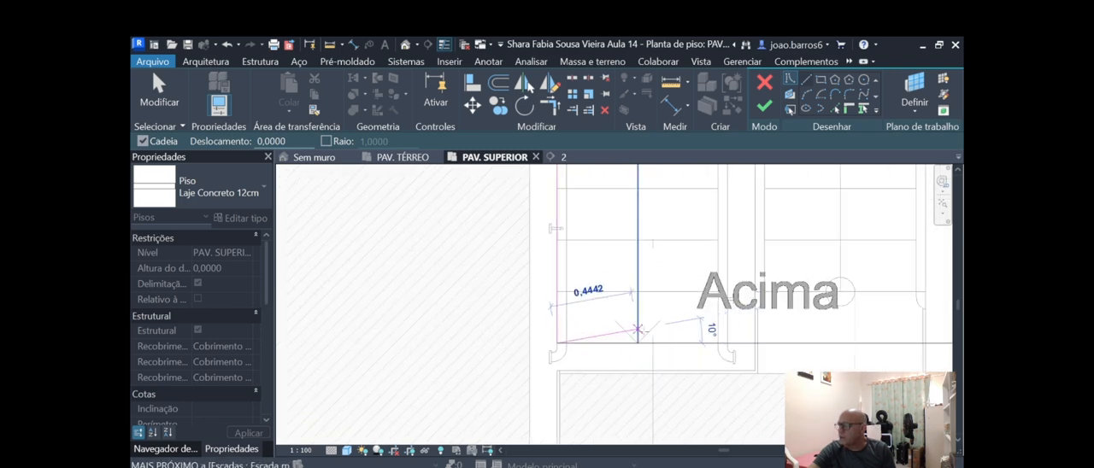
# Draw a horizontal boundary line 2.00 m across the end of the stair to the stairwell's opposite wall.
pyautogui.scroll(2, 711, 393)
pyautogui.scroll(3, 774, 341)
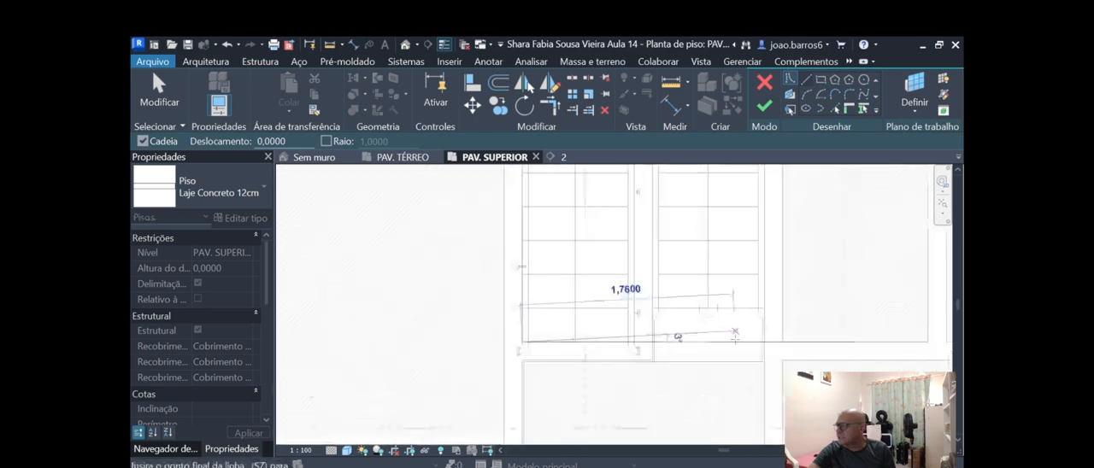
pyautogui.scroll(2, 775, 341)
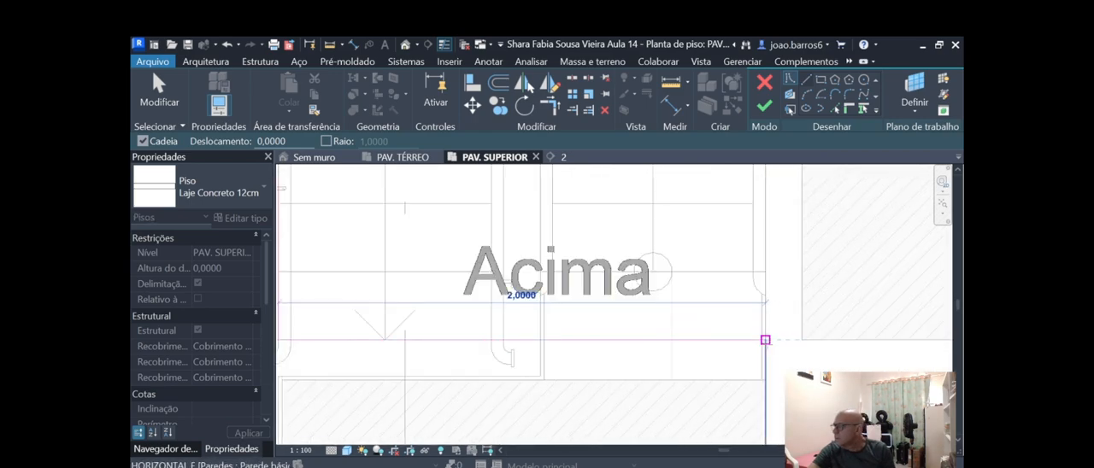
# Continue the boundary from the end of the stair up the inner face of the stairwell's right wall to the exterior wall's outer face.
pyautogui.scroll(-4, 765, 339)
pyautogui.scroll(4, 761, 359)
pyautogui.scroll(2, 758, 207)
pyautogui.scroll(2, 759, 236)
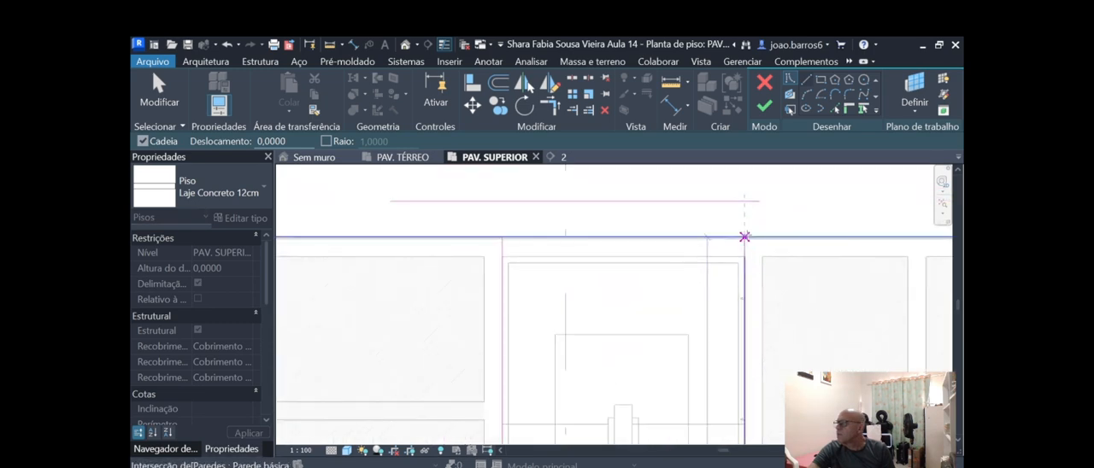
pyautogui.scroll(1, 744, 237)
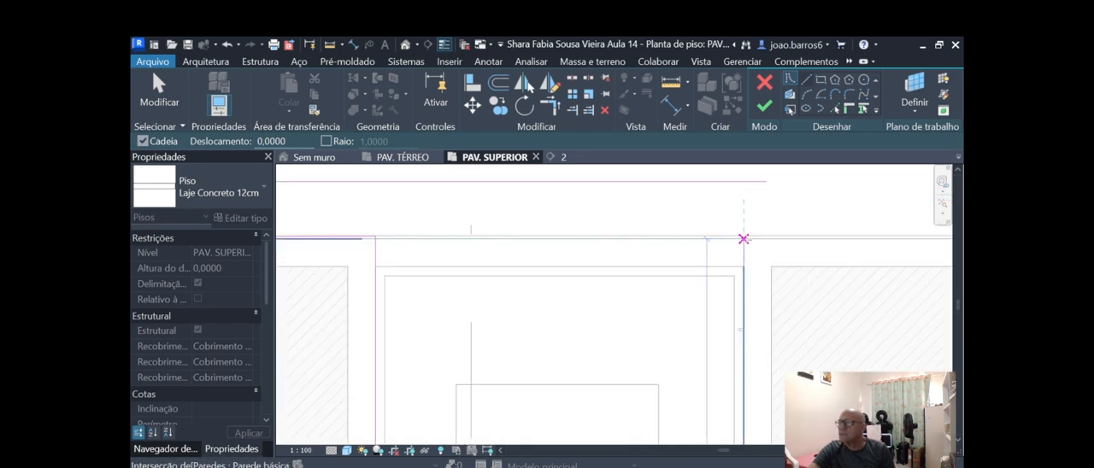
pyautogui.scroll(1, 743, 240)
pyautogui.scroll(-2, 742, 240)
pyautogui.scroll(1, 735, 236)
pyautogui.scroll(1, 752, 239)
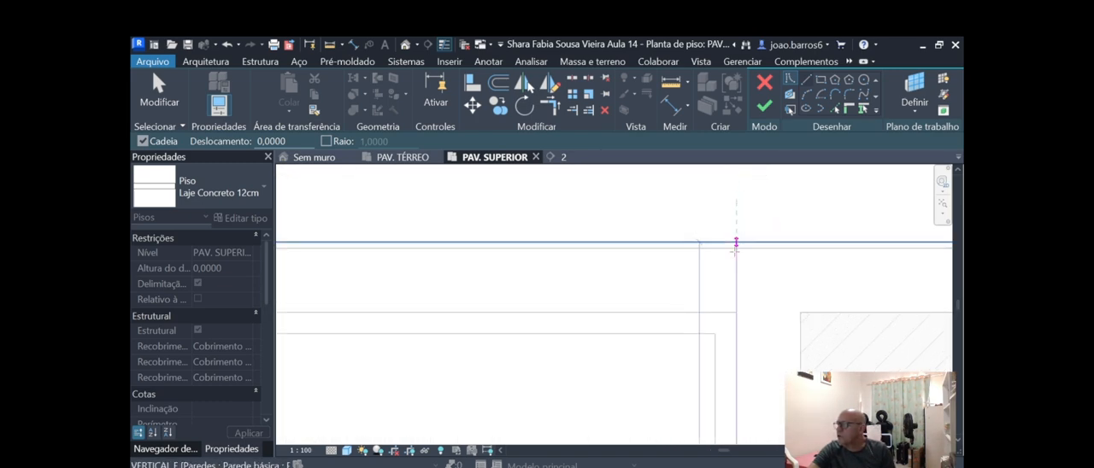
pyautogui.click(736, 248)
pyautogui.scroll(-2, 855, 227)
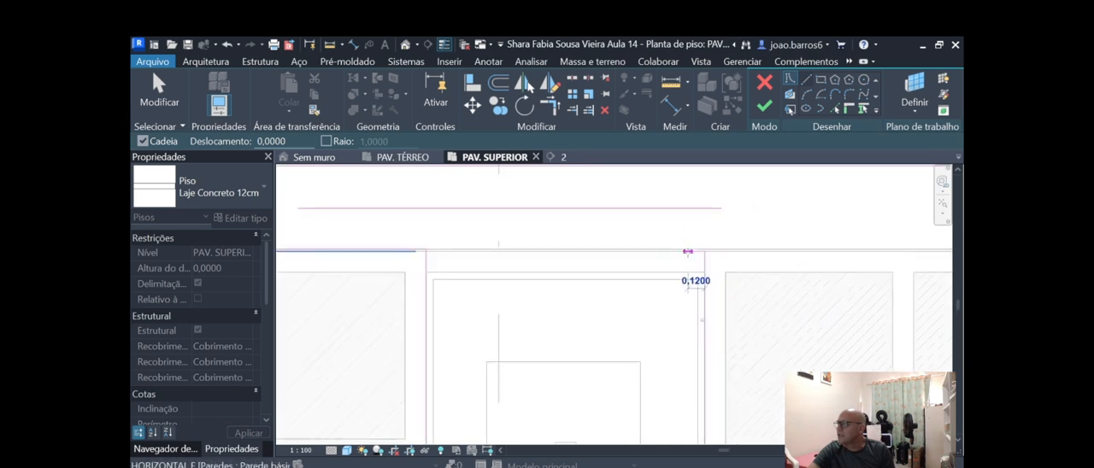
# Continue the boundary along the upper exterior wall's outer face to the house's upper-right corner.
pyautogui.scroll(-3, 619, 280)
pyautogui.scroll(3, 771, 270)
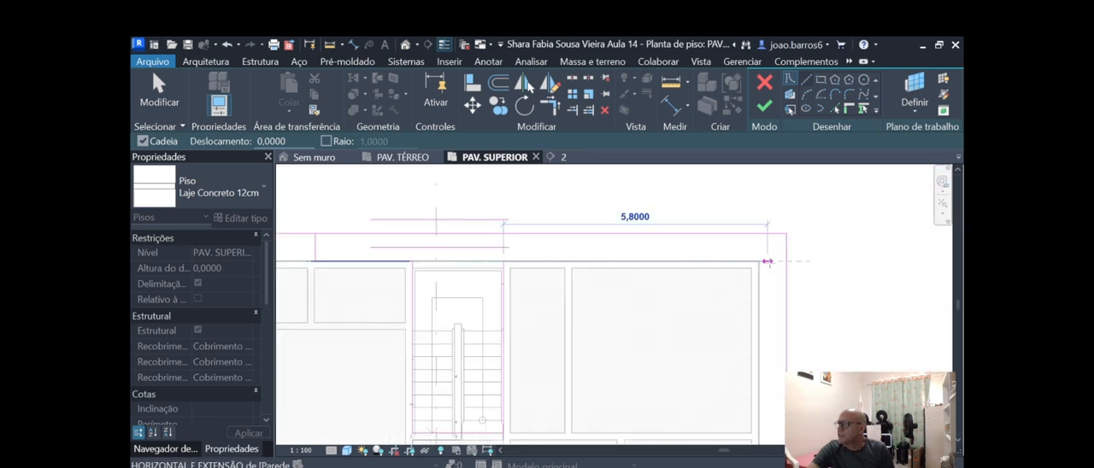
pyautogui.scroll(3, 782, 239)
pyautogui.scroll(2, 718, 297)
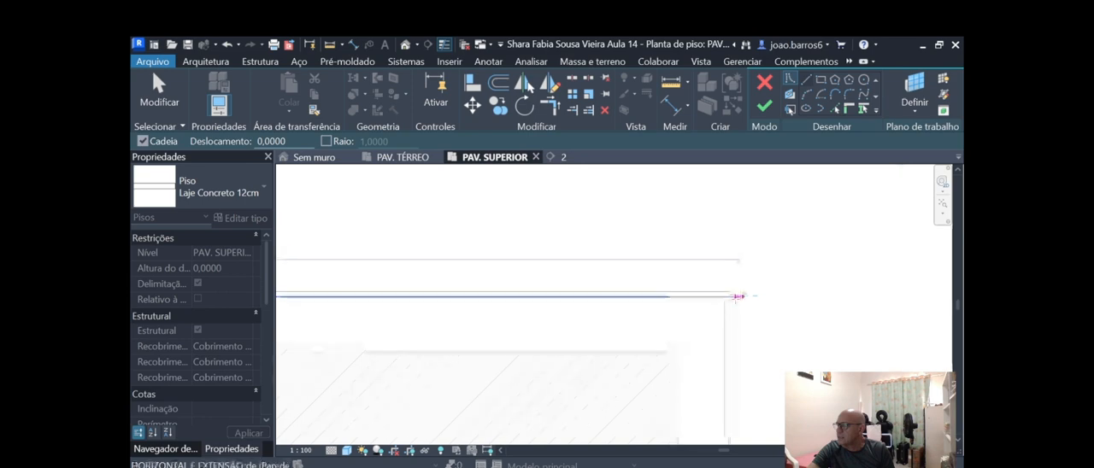
pyautogui.click(722, 297)
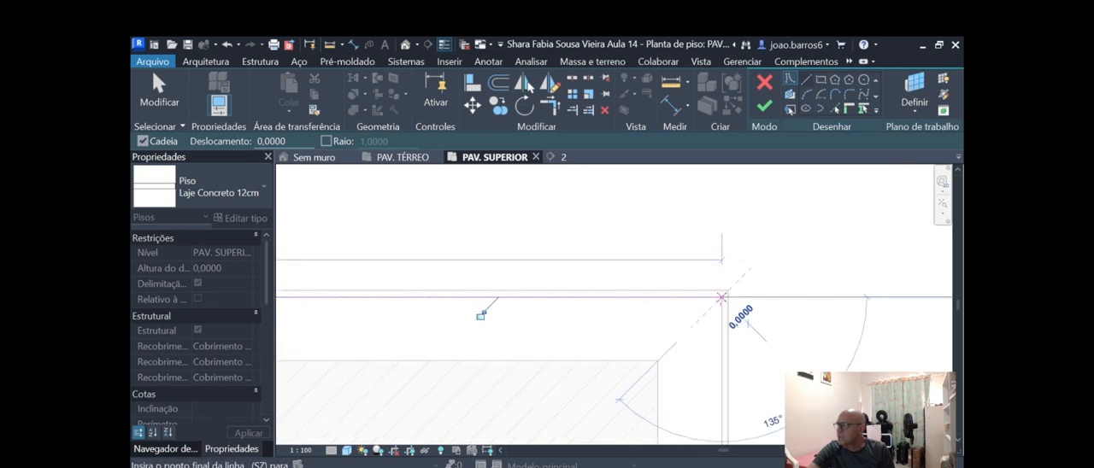
# Continue the boundary down the outer face of the right exterior wall until it aligns with the lower horizontal partition.
pyautogui.scroll(-4, 711, 278)
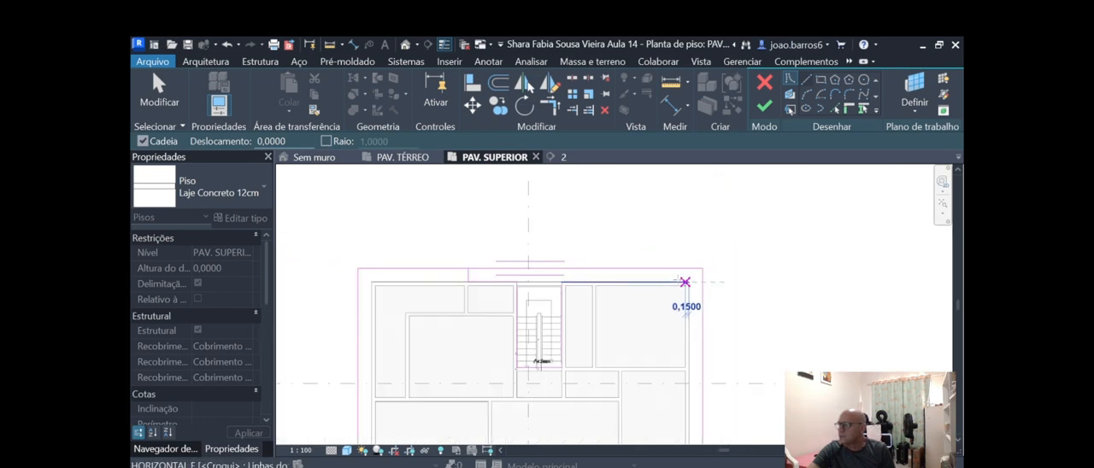
pyautogui.scroll(5, 709, 345)
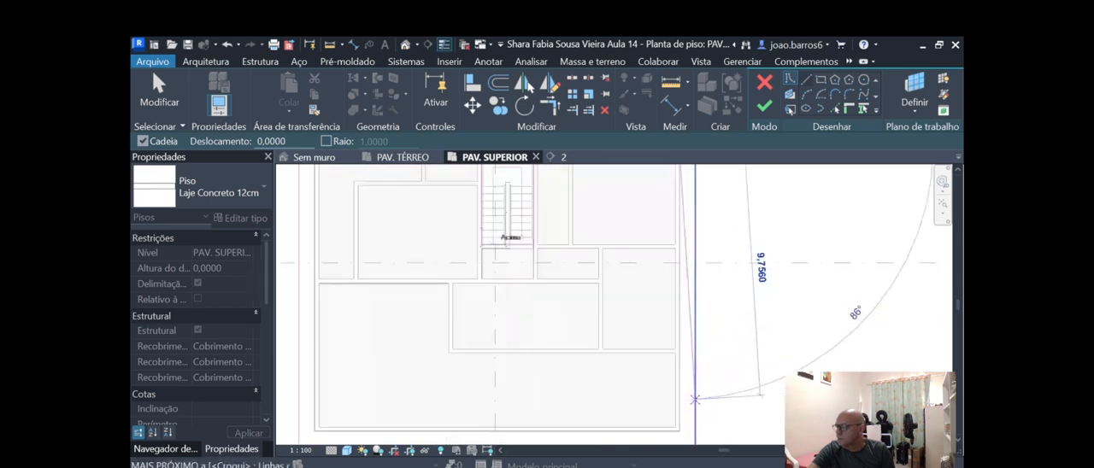
pyautogui.scroll(1, 709, 353)
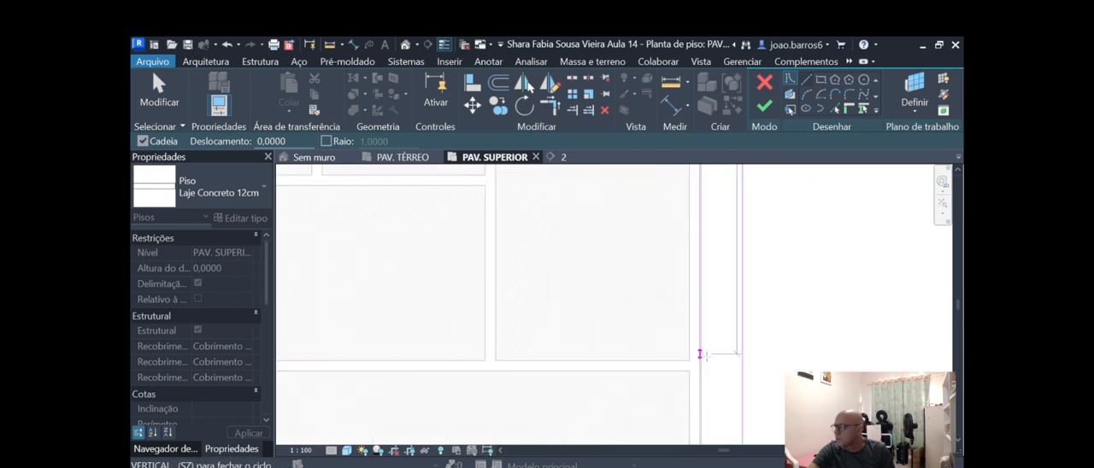
pyautogui.click(701, 362)
# Draw a short horizontal boundary line from the right exterior wall to the slab's outer right edge and end the line.
pyautogui.scroll(-3, 687, 344)
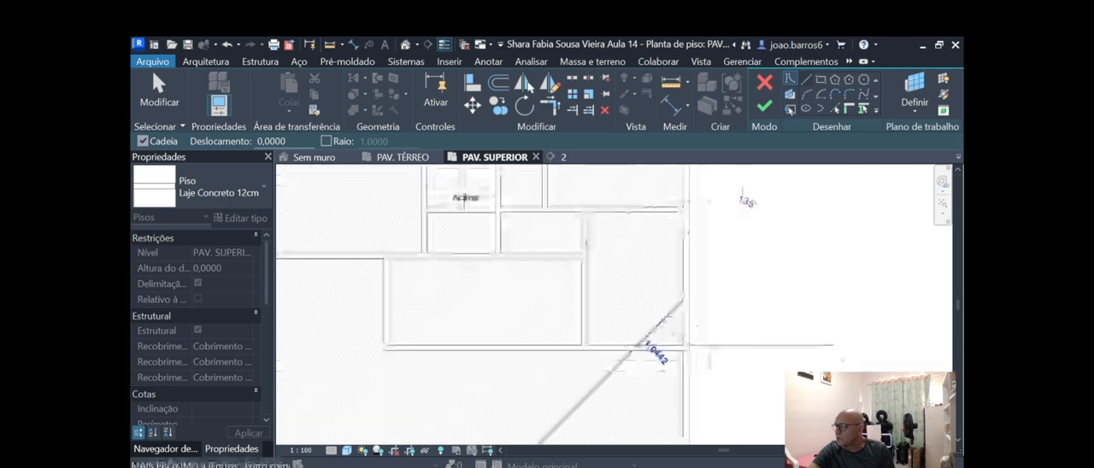
pyautogui.scroll(3, 704, 350)
pyautogui.click(710, 340)
pyautogui.scroll(-6, 684, 344)
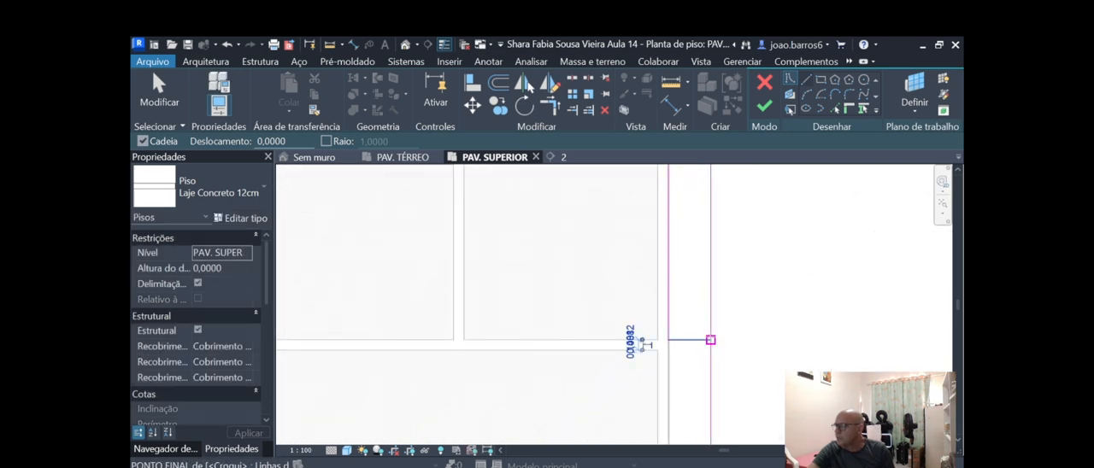
pyautogui.scroll(2, 711, 332)
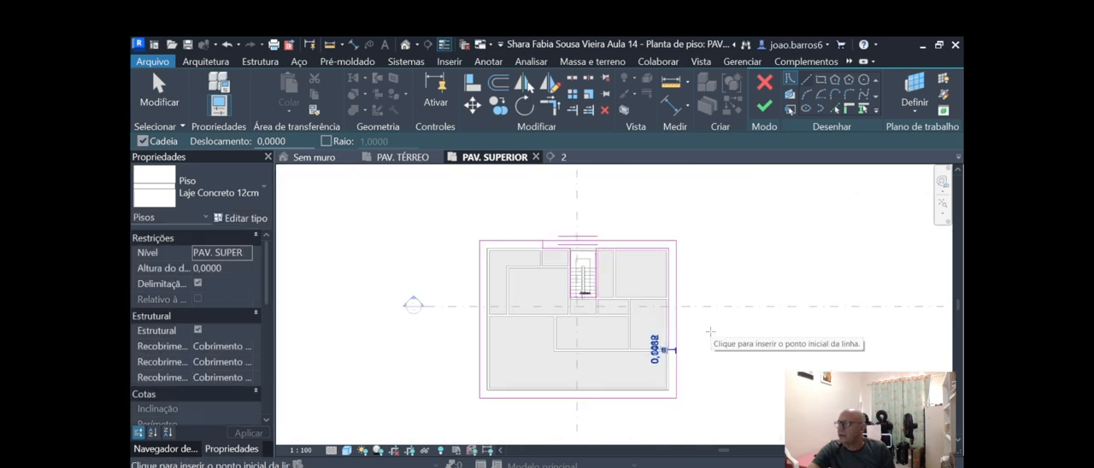
pyautogui.scroll(2, 658, 251)
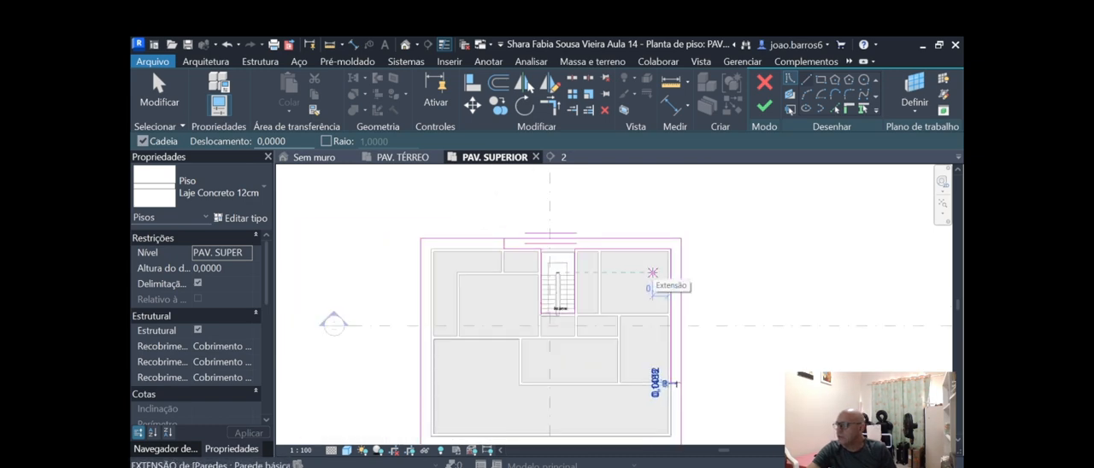
pyautogui.press('Escape')
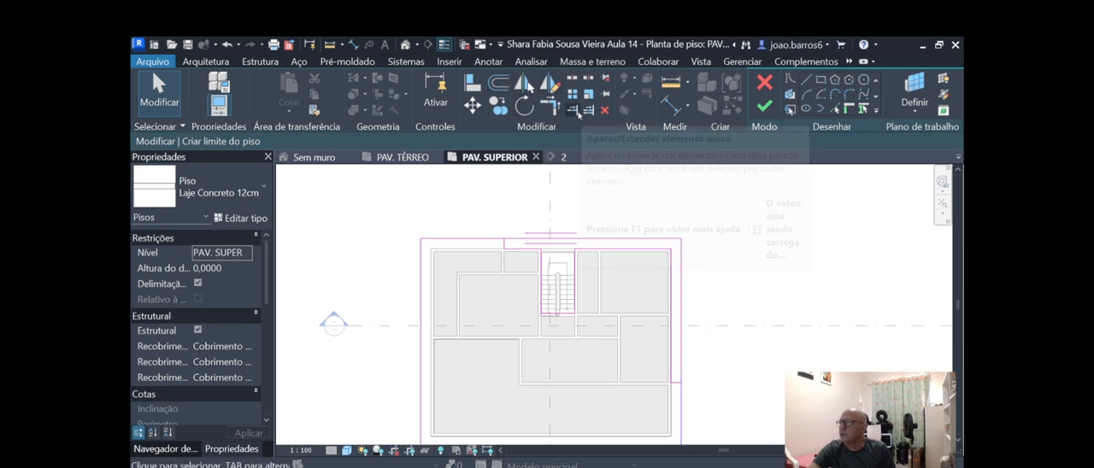
# Trim the slab's outer right edge to the short horizontal line with Trim/Extend Single Element, keeping the part below it.
pyautogui.click(576, 110)
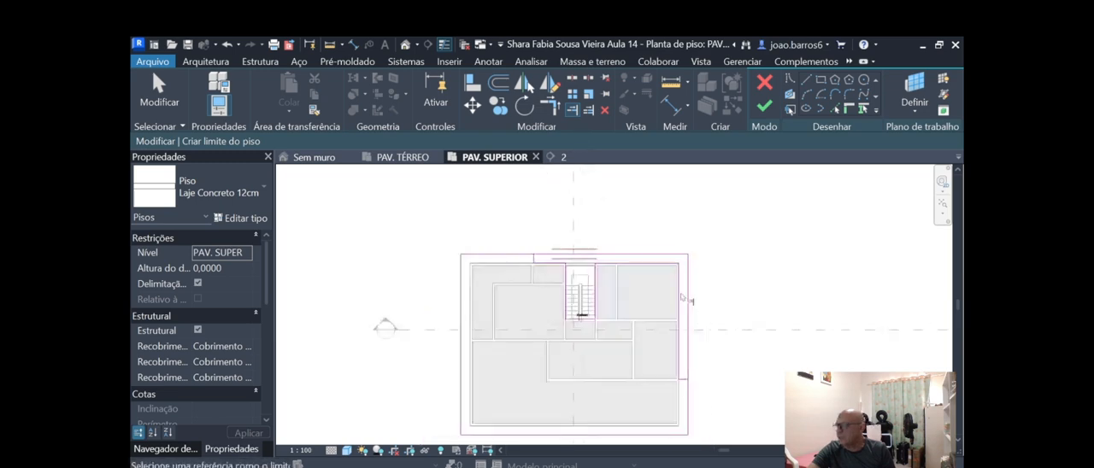
pyautogui.scroll(2, 664, 384)
pyautogui.scroll(-3, 664, 384)
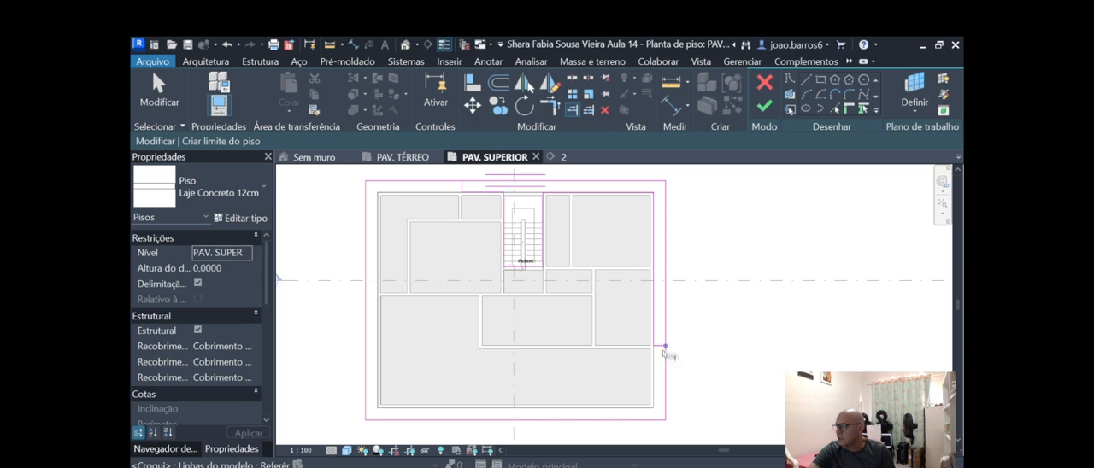
pyautogui.scroll(2, 666, 346)
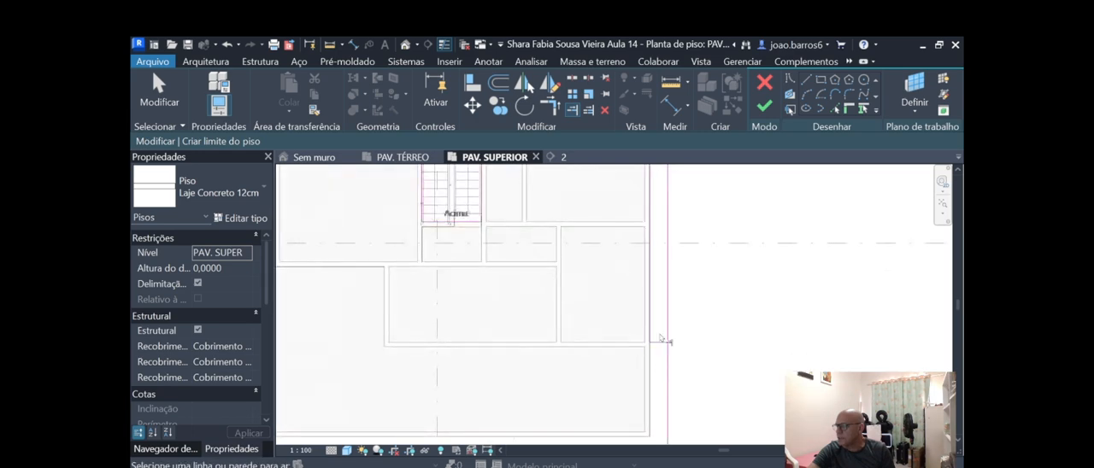
pyautogui.scroll(-3, 661, 346)
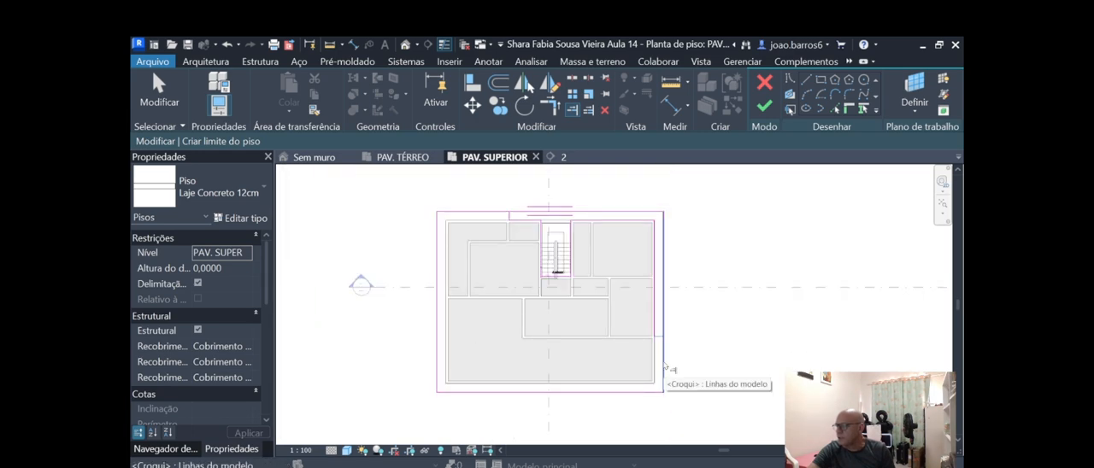
pyautogui.scroll(-2, 664, 366)
pyautogui.scroll(3, 648, 270)
pyautogui.scroll(-1, 648, 270)
pyautogui.scroll(3, 569, 301)
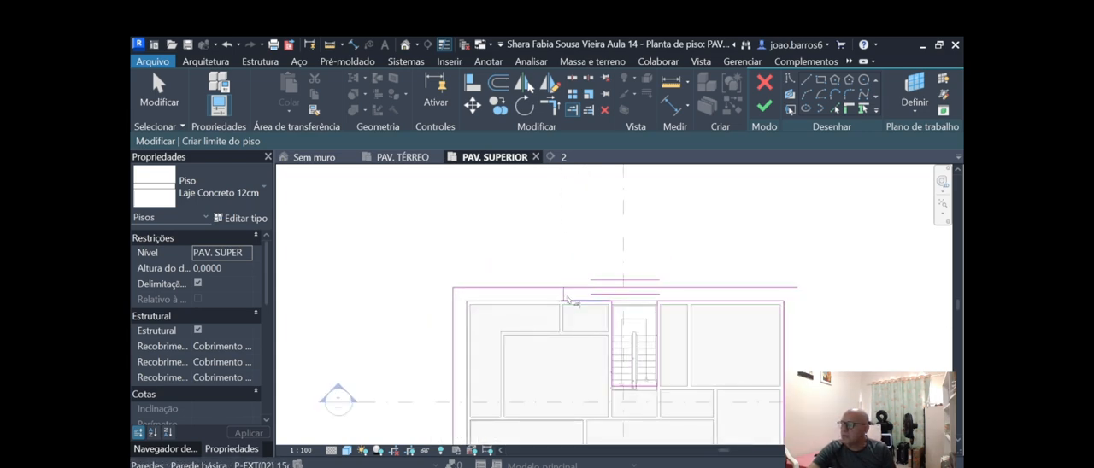
# Trim the slab's upper edge to the short vertical line beside the small room, keeping the part on its left.
pyautogui.scroll(2, 566, 291)
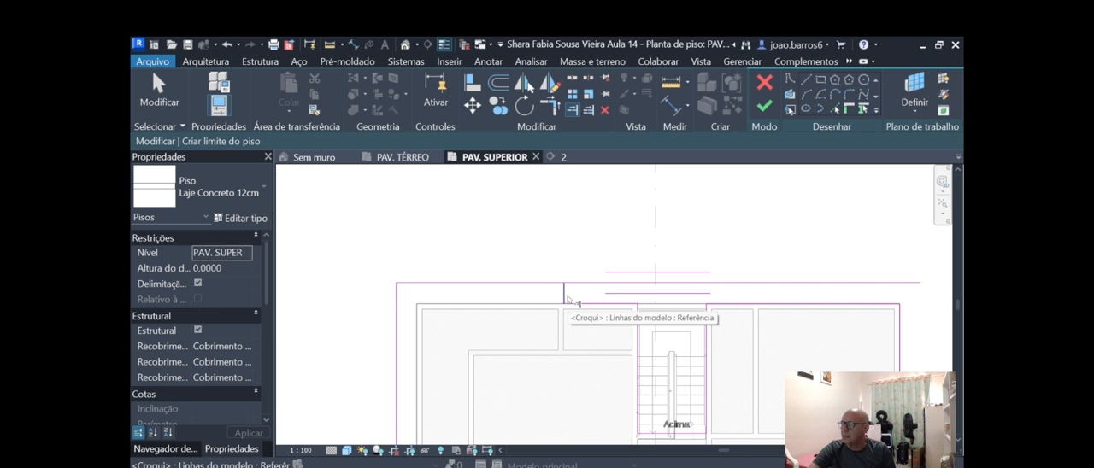
pyautogui.click(568, 297)
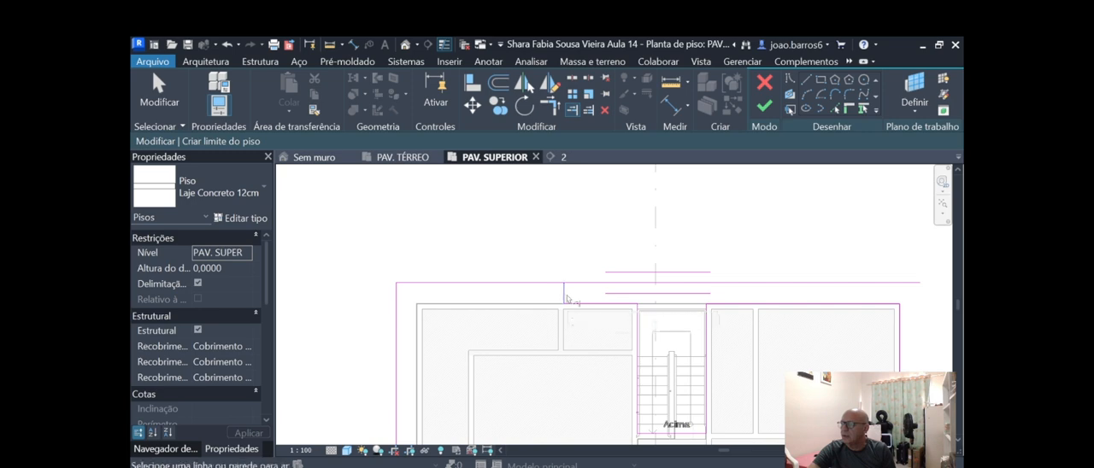
pyautogui.click(491, 290)
pyautogui.scroll(-2, 599, 290)
pyautogui.scroll(-5, 580, 284)
pyautogui.scroll(4, 594, 293)
pyautogui.scroll(-2, 627, 275)
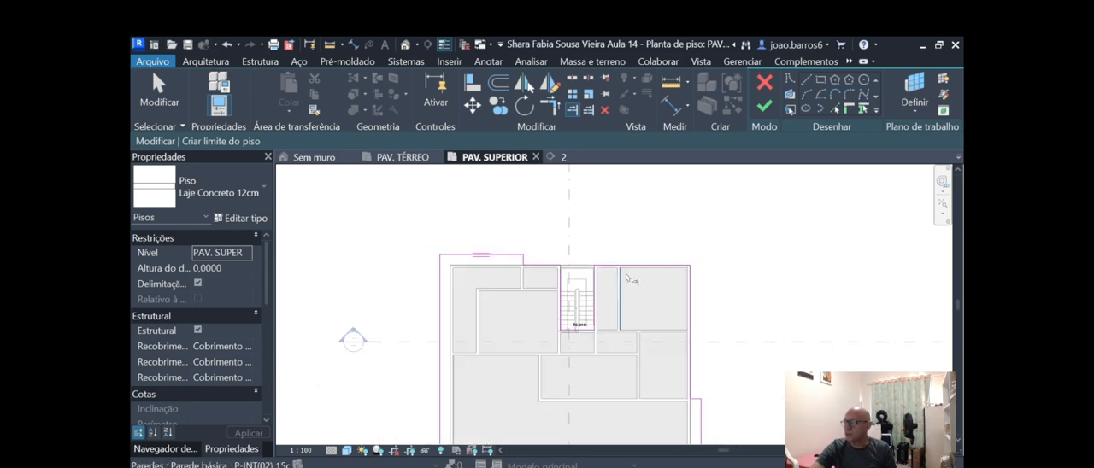
# Finish the slab's boundary sketch and save the project.
pyautogui.scroll(3, 579, 326)
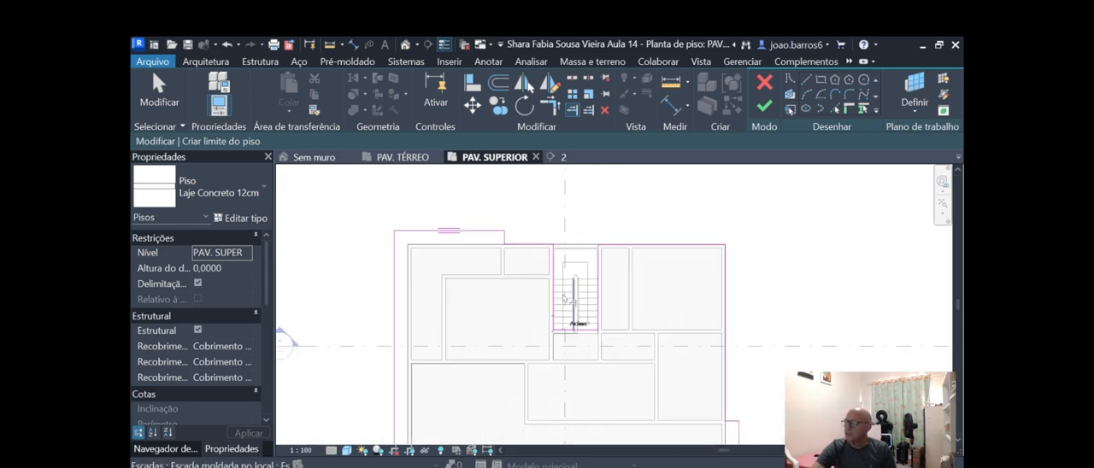
pyautogui.scroll(-2, 585, 331)
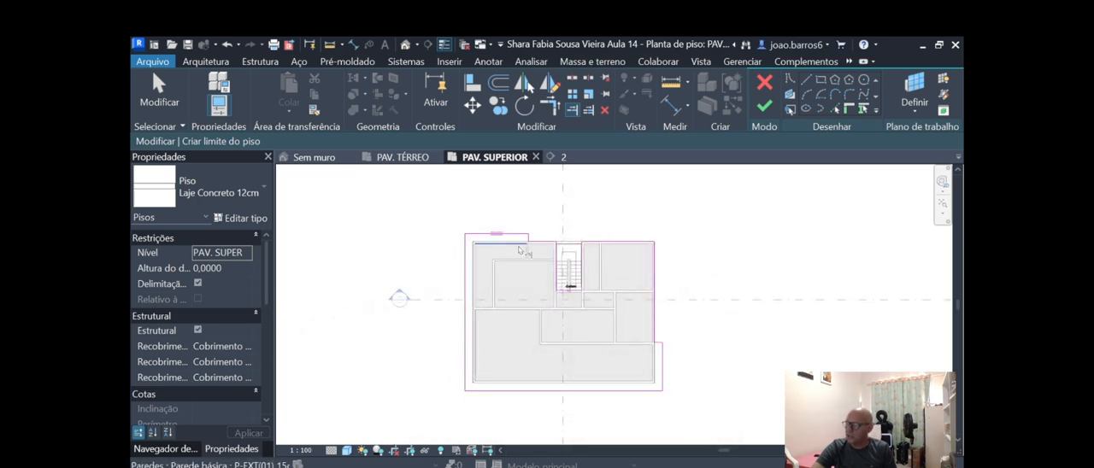
pyautogui.scroll(-2, 450, 278)
pyautogui.scroll(2, 650, 310)
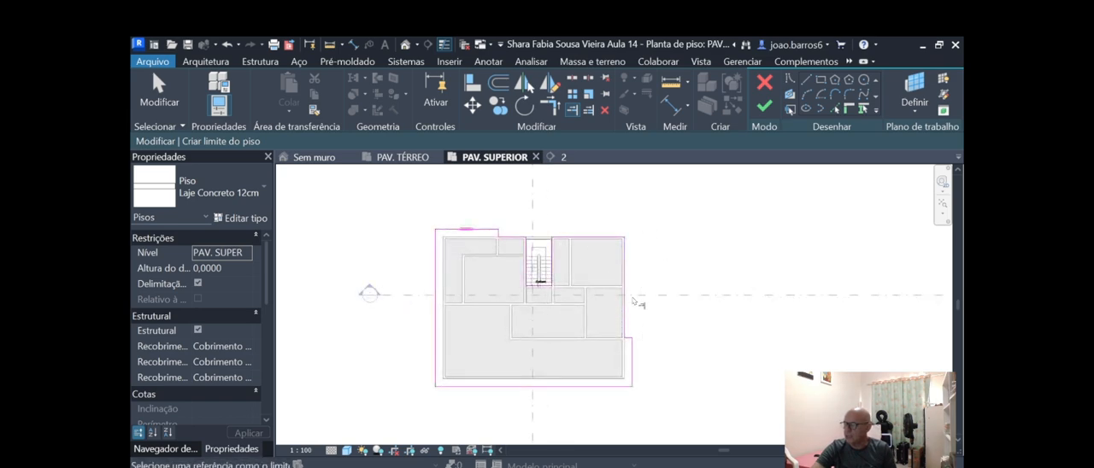
pyautogui.scroll(-2, 525, 316)
pyautogui.scroll(1, 524, 316)
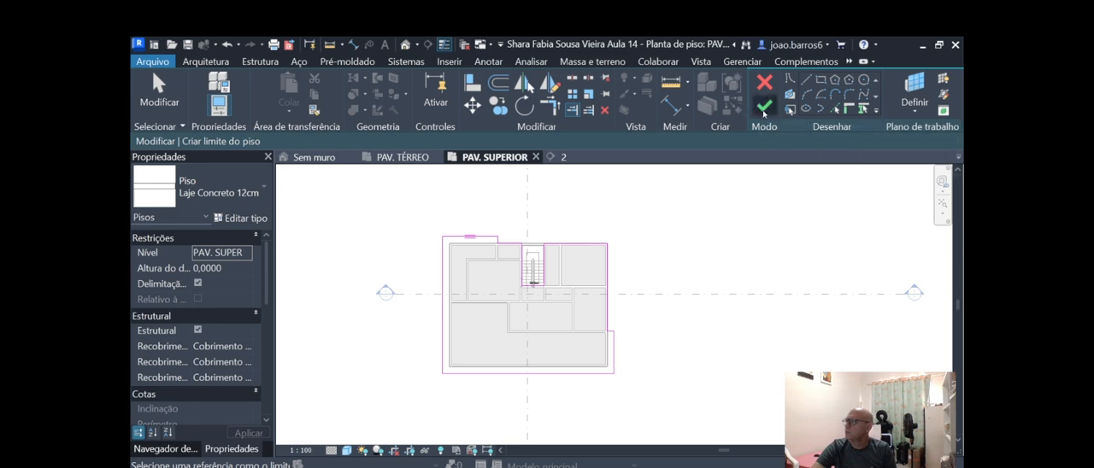
pyautogui.click(763, 111)
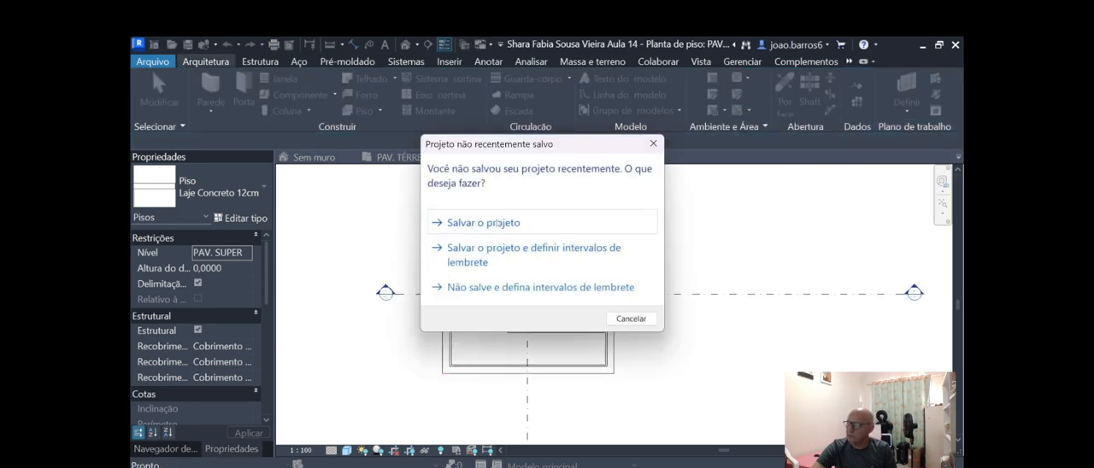
pyautogui.click(498, 222)
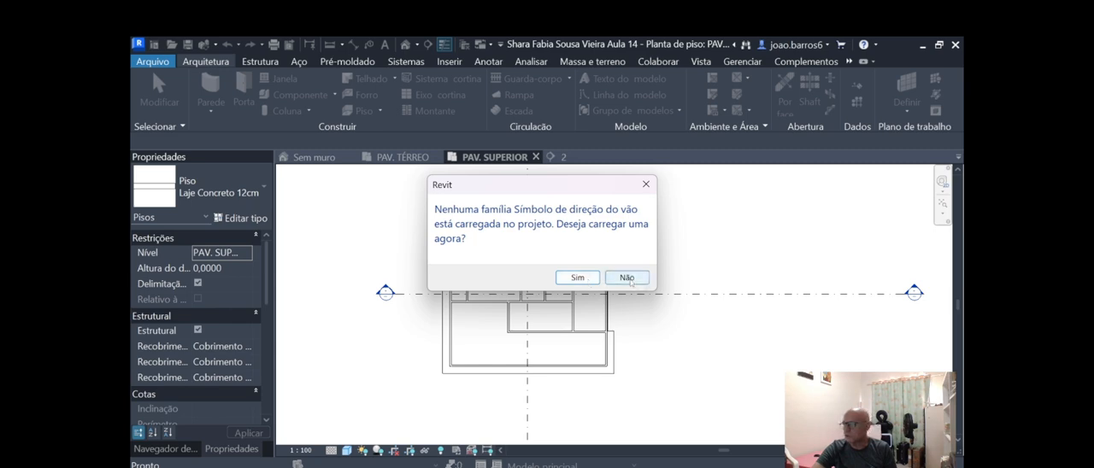
# Decline loading a span direction symbol family, leave the walls unattached to the slab, and clear the selection.
pyautogui.click(628, 277)
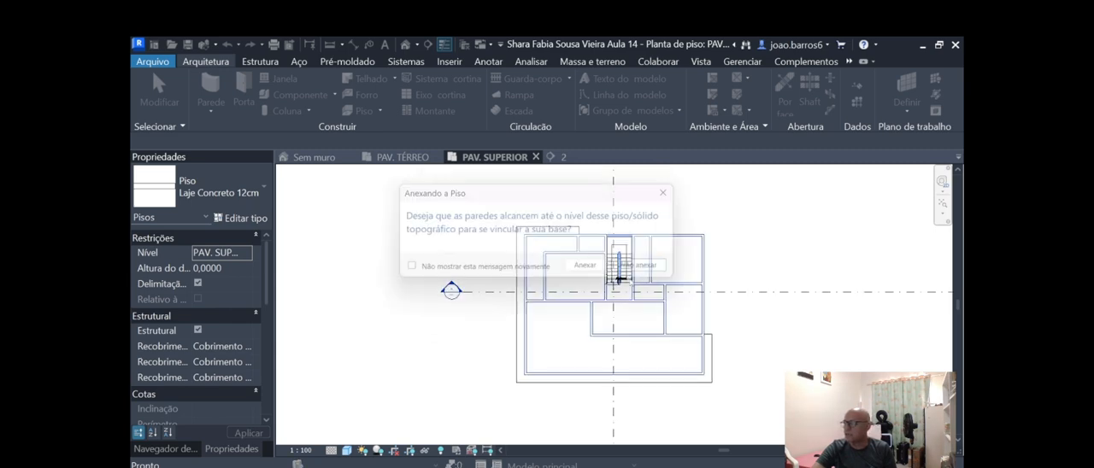
pyautogui.click(655, 271)
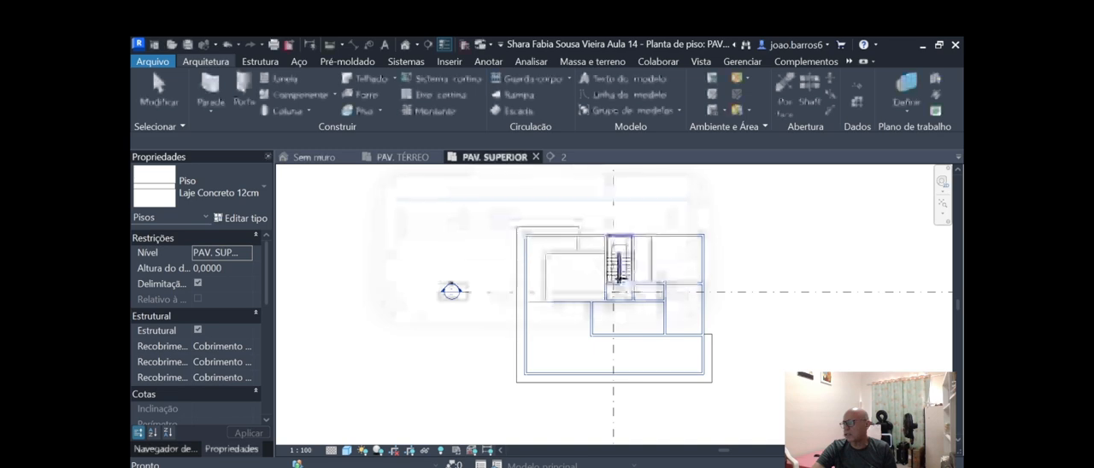
pyautogui.click(712, 326)
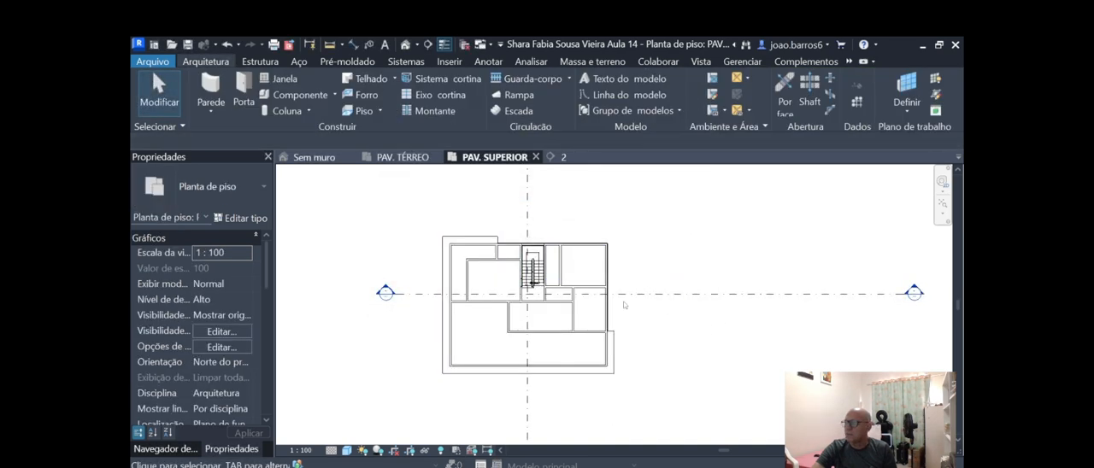
# Examine the slab around the stairwell in plan and its full outline in the Sem muro 3D view.
pyautogui.scroll(5, 547, 282)
pyautogui.scroll(2, 514, 341)
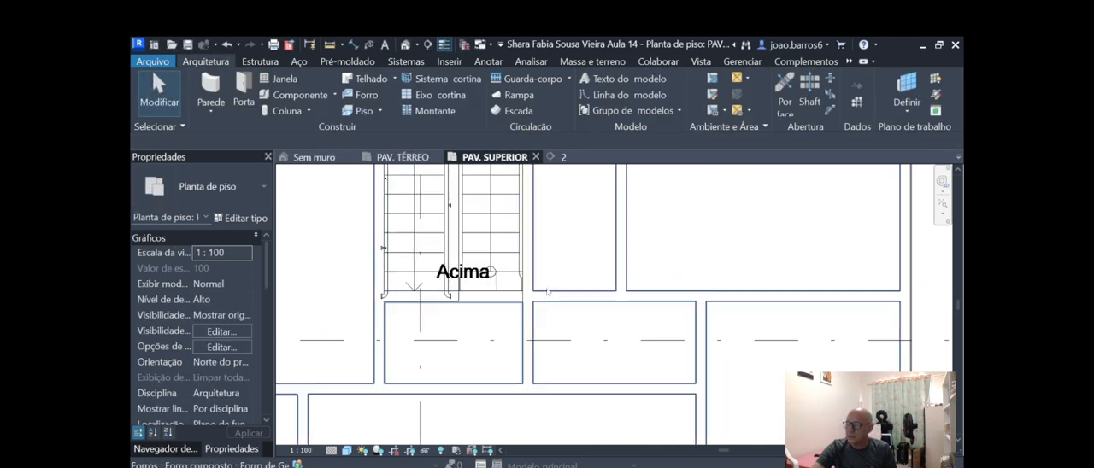
pyautogui.scroll(-2, 555, 309)
pyautogui.scroll(-3, 539, 291)
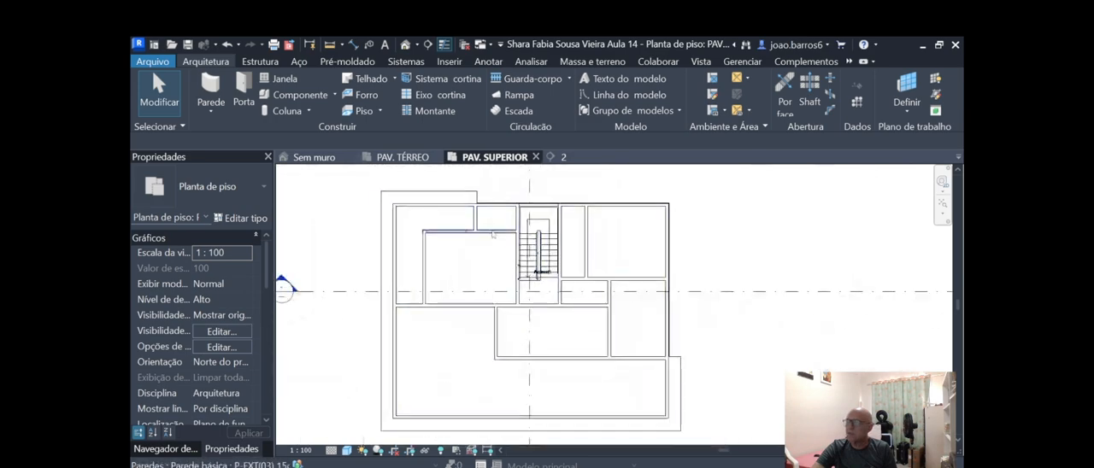
pyautogui.click(316, 158)
pyautogui.scroll(2, 466, 303)
pyautogui.scroll(-2, 466, 304)
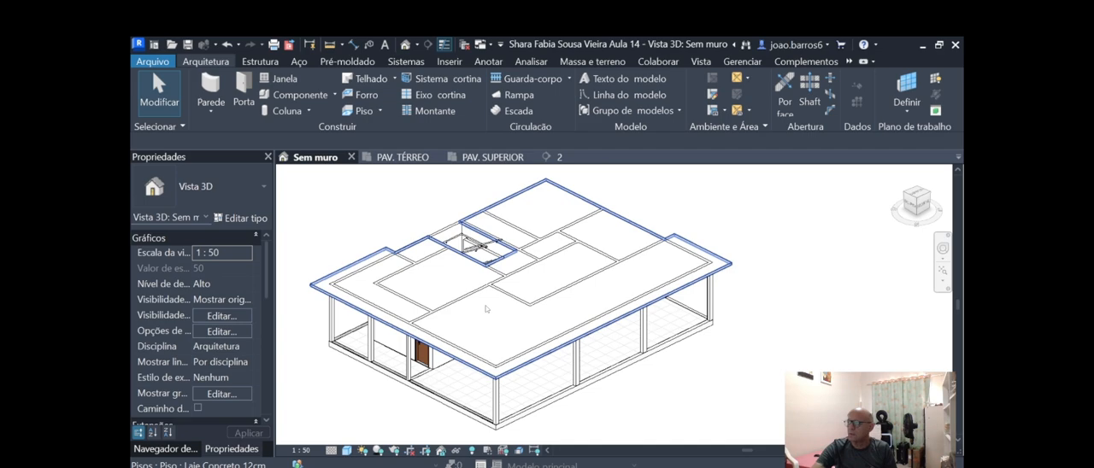
# Examine the stairs, the walls and the slab edge around the stairwell in 3D and in the PAV. TÉRREO plan.
pyautogui.keyDown('shift'); pyautogui.moveTo(442, 271); pyautogui.dragTo(500, 308, button='middle'); pyautogui.keyUp('shift')
pyautogui.scroll(3, 498, 306)
pyautogui.scroll(3, 498, 306)
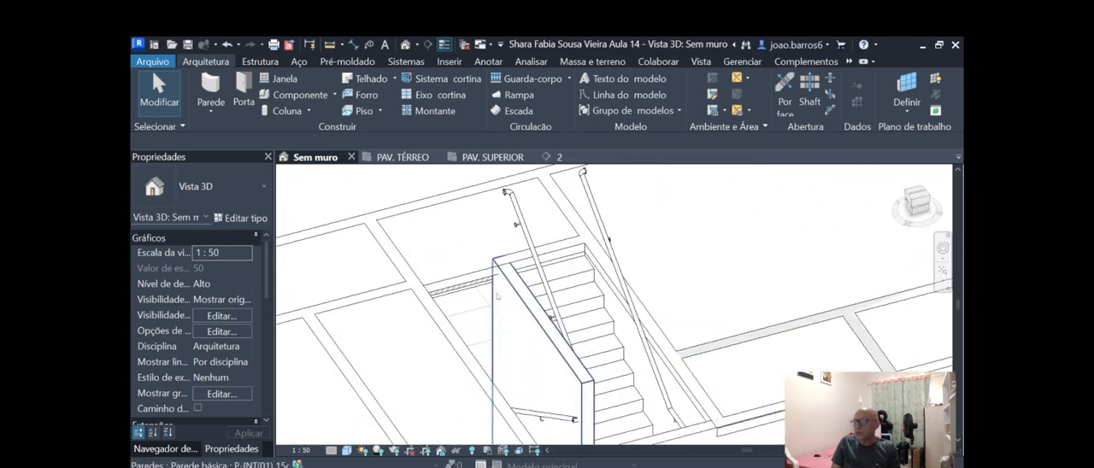
pyautogui.scroll(2, 461, 252)
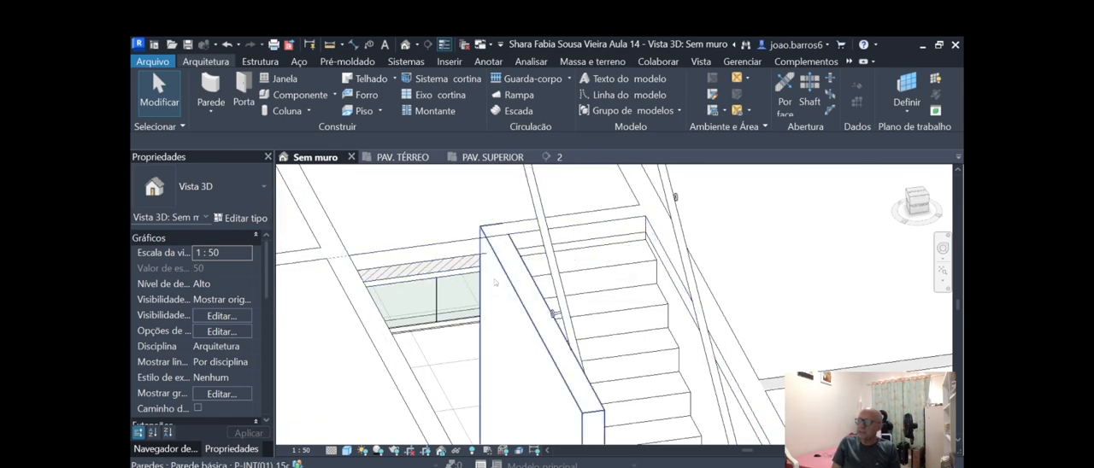
pyautogui.scroll(-2, 466, 254)
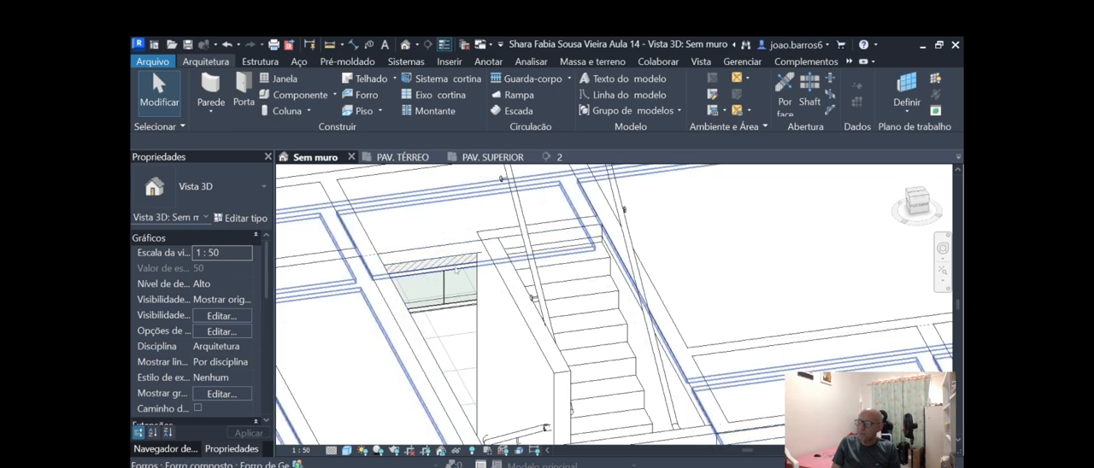
pyautogui.scroll(-1, 470, 272)
pyautogui.scroll(2, 466, 267)
pyautogui.scroll(-1, 467, 267)
pyautogui.scroll(-1, 468, 266)
pyautogui.scroll(1, 467, 229)
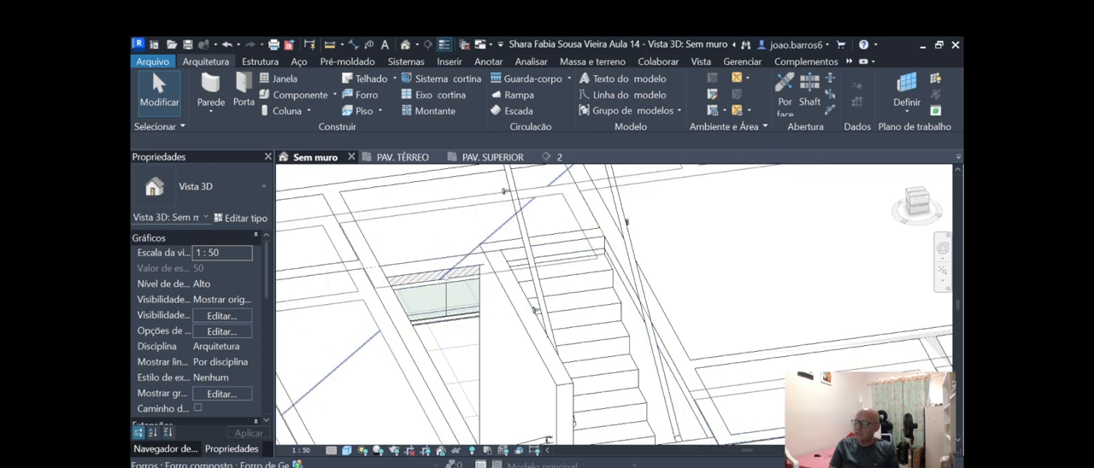
pyautogui.scroll(-5, 410, 291)
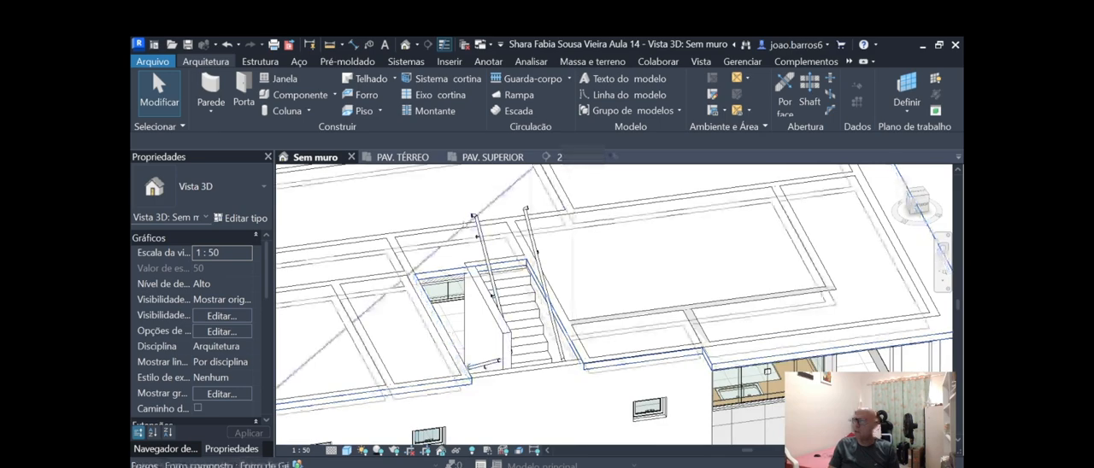
pyautogui.click(405, 159)
pyautogui.scroll(5, 453, 354)
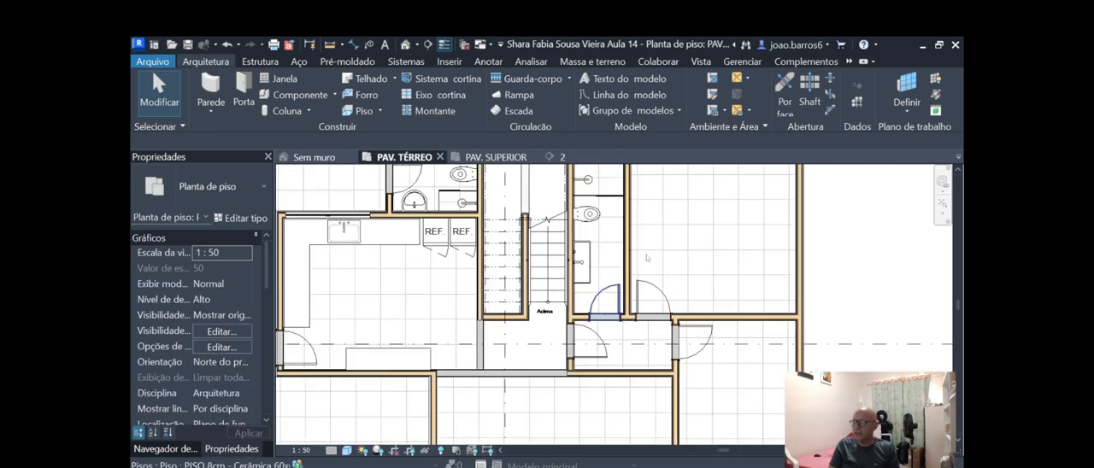
pyautogui.scroll(-5, 499, 314)
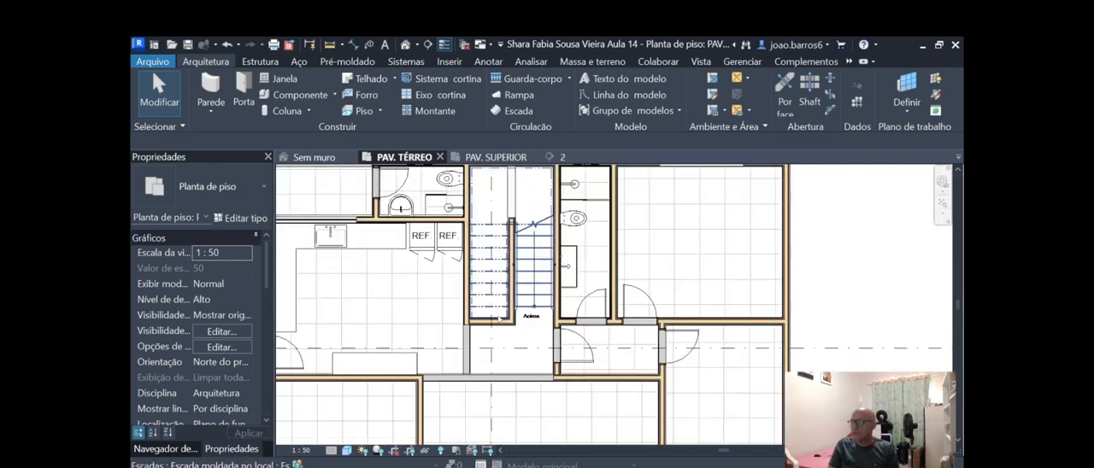
# Open the boundary of the Laje Concreto 12cm slab for editing in the PAV. SUPERIOR plan, around the lower end of the stairwell.
pyautogui.click(513, 159)
pyautogui.scroll(4, 525, 235)
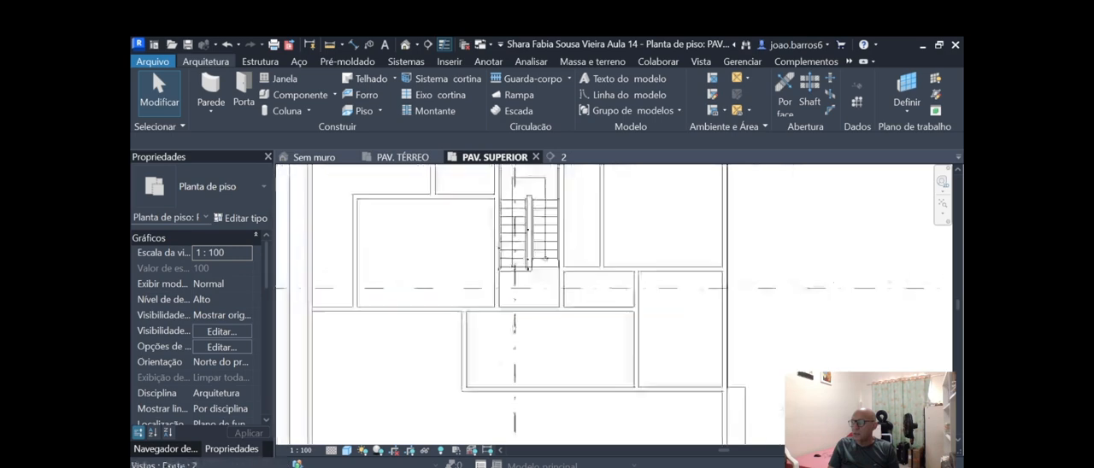
pyautogui.scroll(-4, 411, 227)
pyautogui.scroll(3, 411, 227)
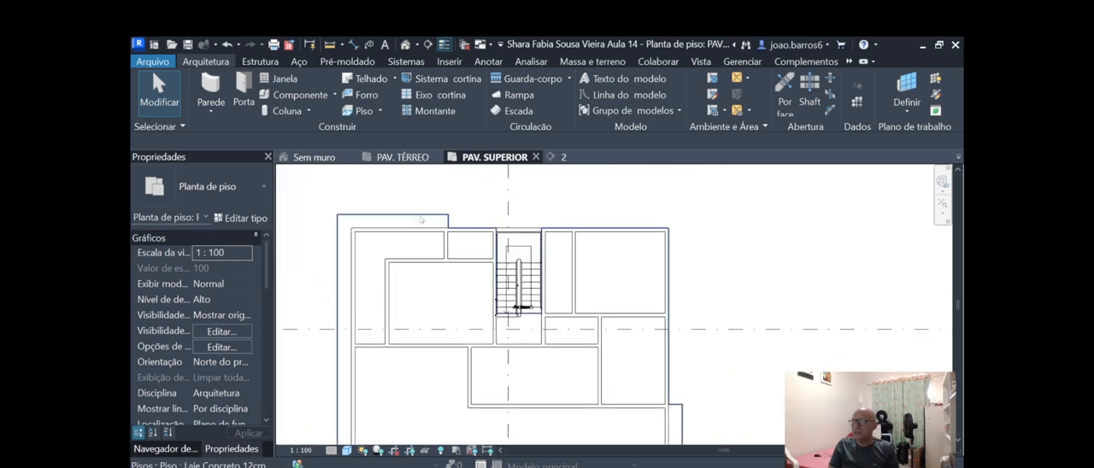
pyautogui.click(411, 229)
pyautogui.scroll(3, 504, 312)
pyautogui.scroll(-3, 532, 307)
pyautogui.scroll(4, 516, 299)
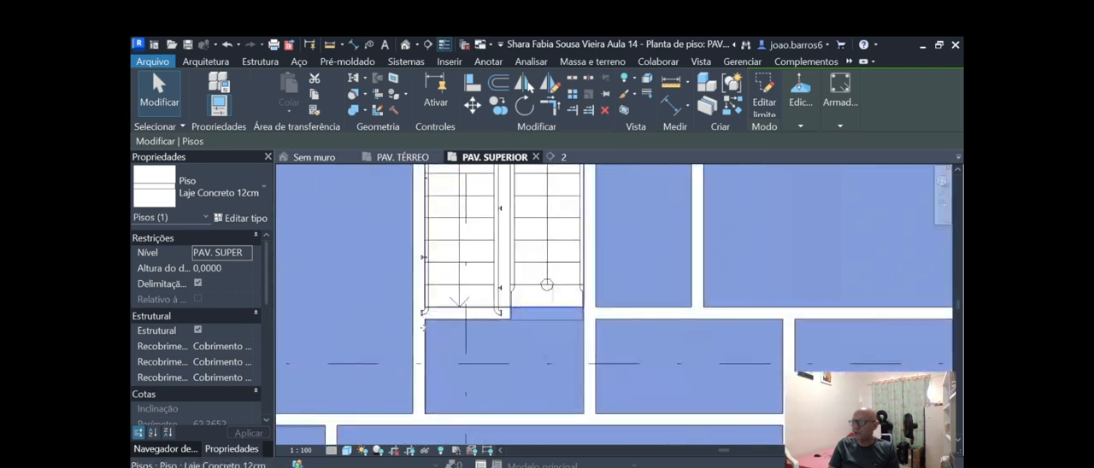
pyautogui.scroll(1, 462, 318)
pyautogui.scroll(-2, 470, 333)
pyautogui.scroll(3, 496, 326)
pyautogui.scroll(-2, 518, 333)
pyautogui.scroll(1, 618, 312)
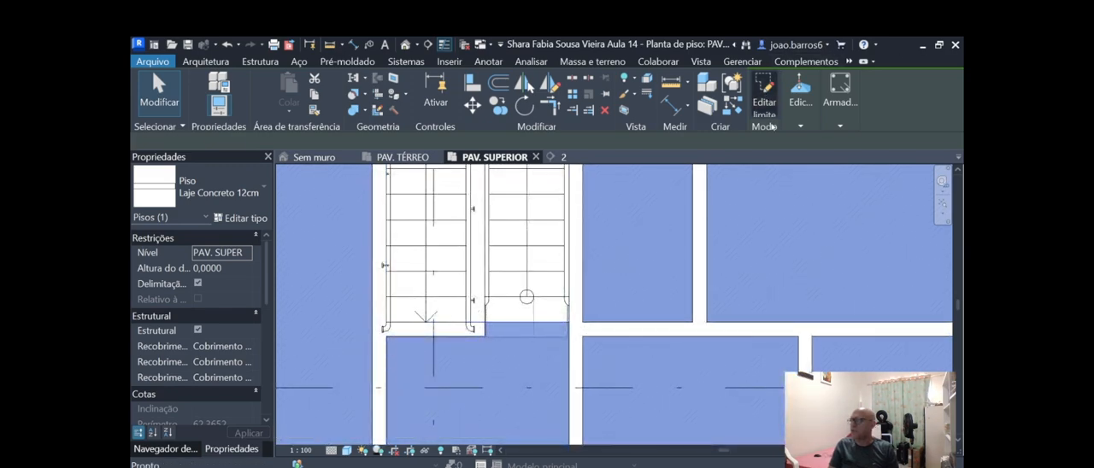
pyautogui.scroll(2, 504, 339)
pyautogui.scroll(-4, 479, 342)
pyautogui.scroll(3, 433, 353)
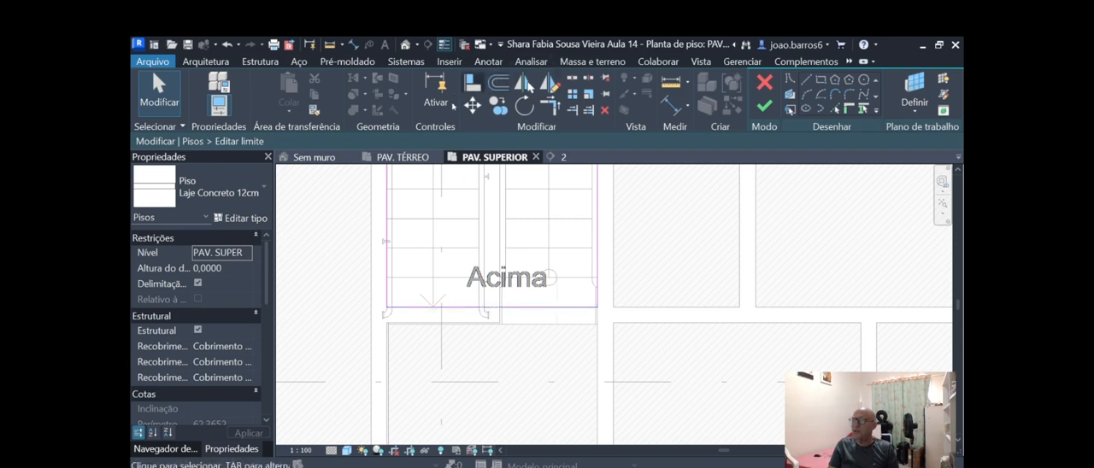
# Align the lower boundary line of the stairwell opening with the lower face of the wall at the foot of the stairs.
pyautogui.scroll(2, 483, 323)
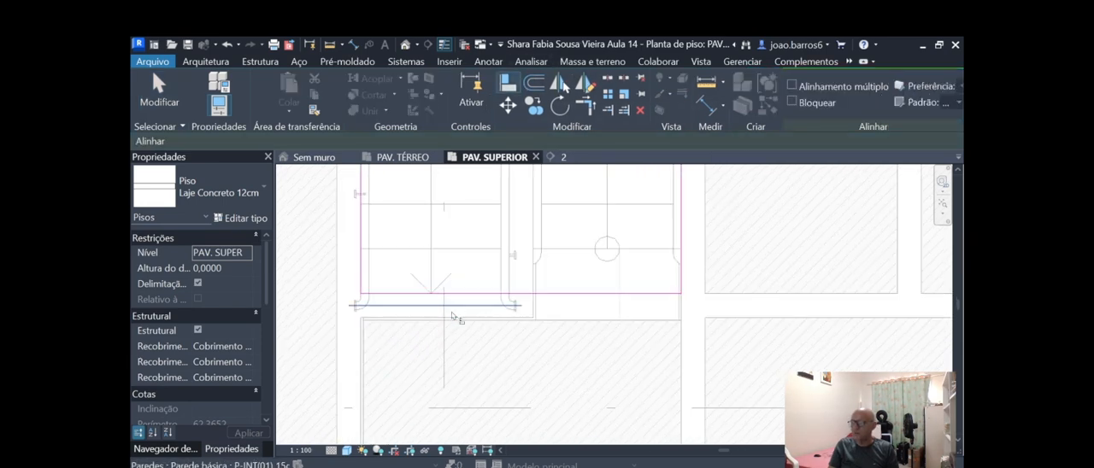
pyautogui.click(492, 295)
pyautogui.scroll(-3, 510, 330)
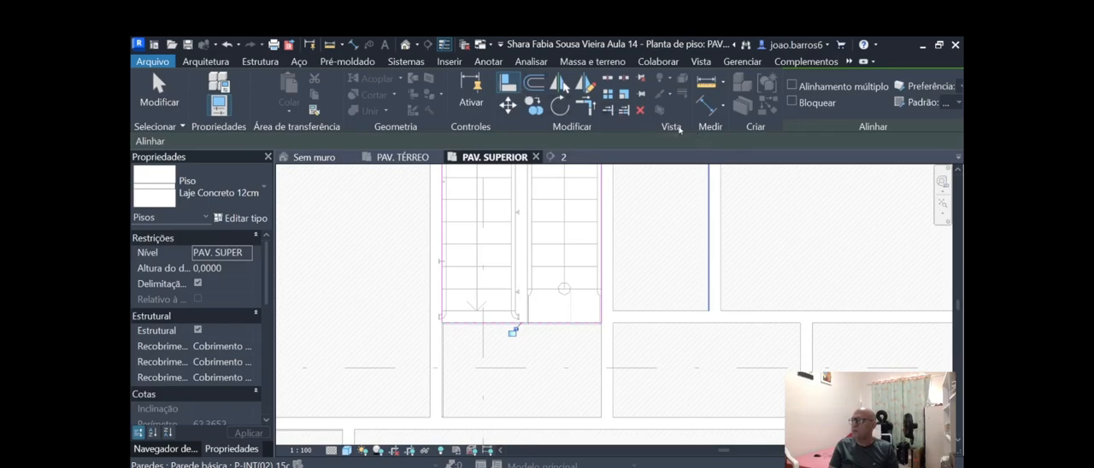
pyautogui.press('Escape')
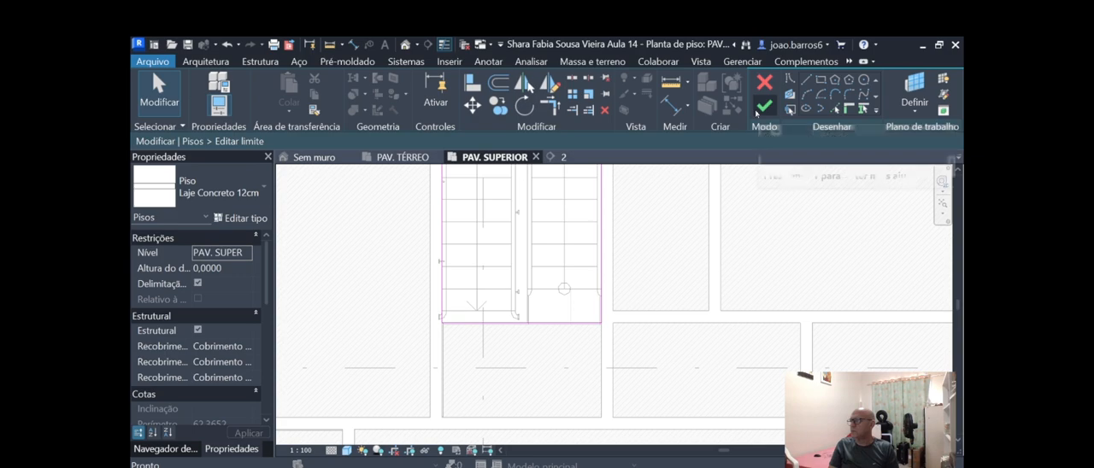
# Finish the slab's boundary edit without attaching the walls, and check the stairwell in the Sem muro 3D view with nothing selected.
pyautogui.click(764, 106)
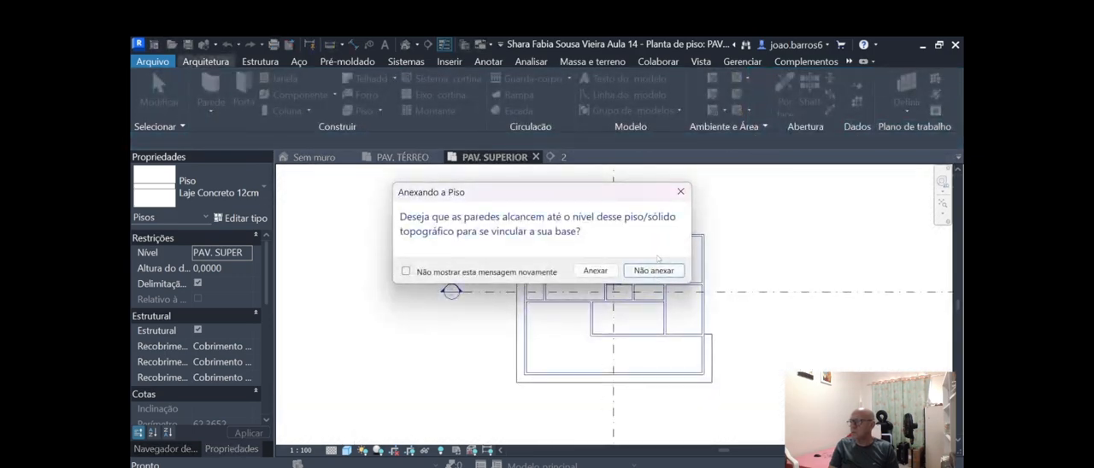
pyautogui.click(655, 271)
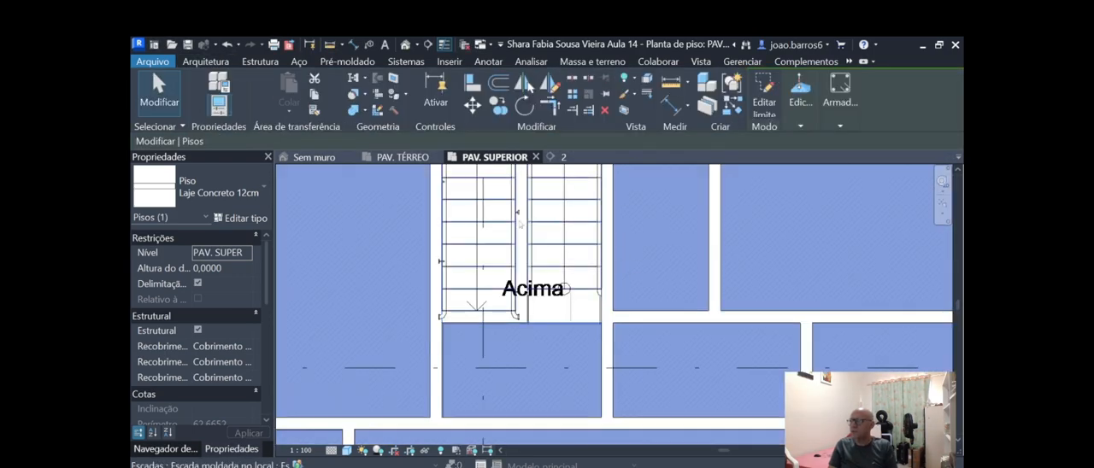
pyautogui.click(318, 157)
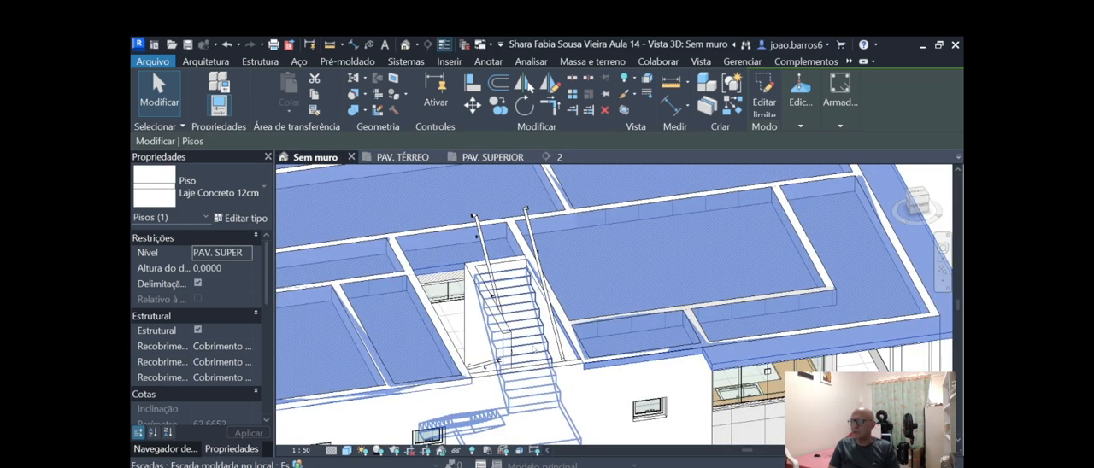
pyautogui.press('Escape')
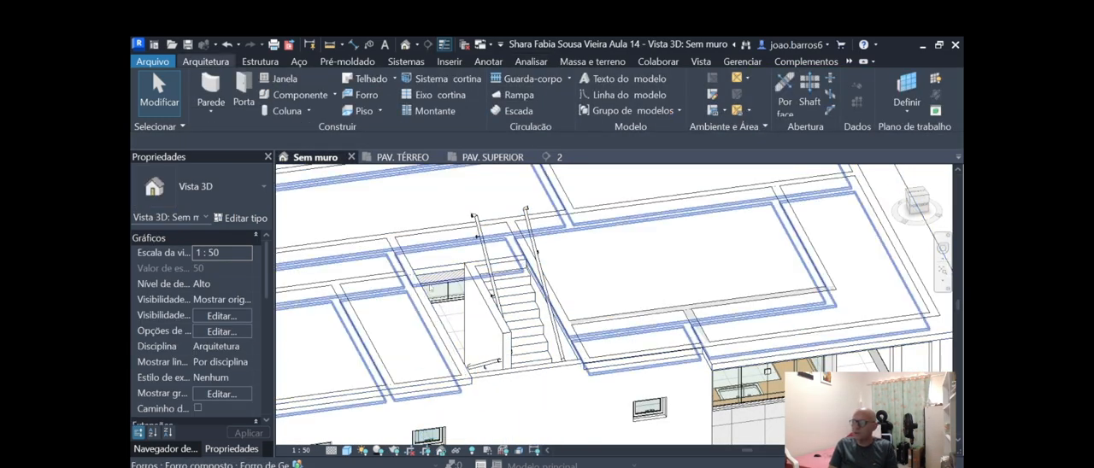
# In the PAV. TÉRREO plan, draw a P-INT(01) 15cm wall similar to the existing one across the foot of the ascending flight.
pyautogui.click(408, 156)
pyautogui.scroll(4, 557, 256)
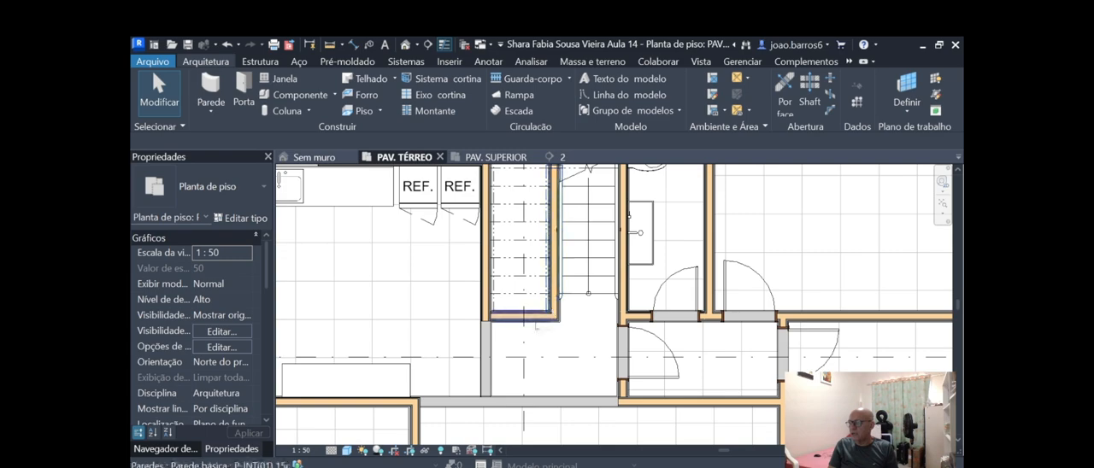
pyautogui.click(535, 320)
pyautogui.rightClick(535, 322)
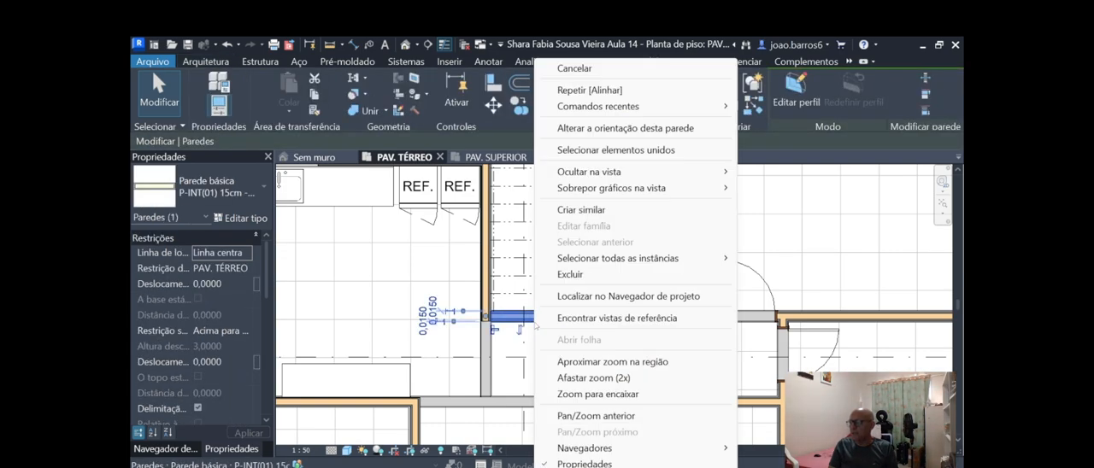
pyautogui.click(581, 210)
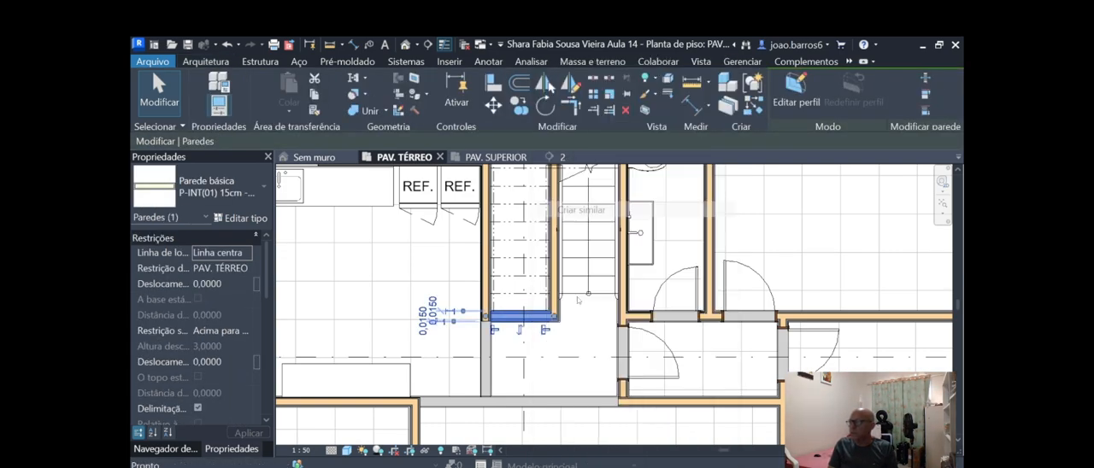
pyautogui.scroll(3, 672, 215)
pyautogui.moveTo(576, 245); pyautogui.dragTo(573, 223, button='middle')
pyautogui.scroll(-1, 579, 232)
pyautogui.scroll(-1, 569, 273)
pyautogui.scroll(-3, 545, 318)
pyautogui.scroll(5, 491, 359)
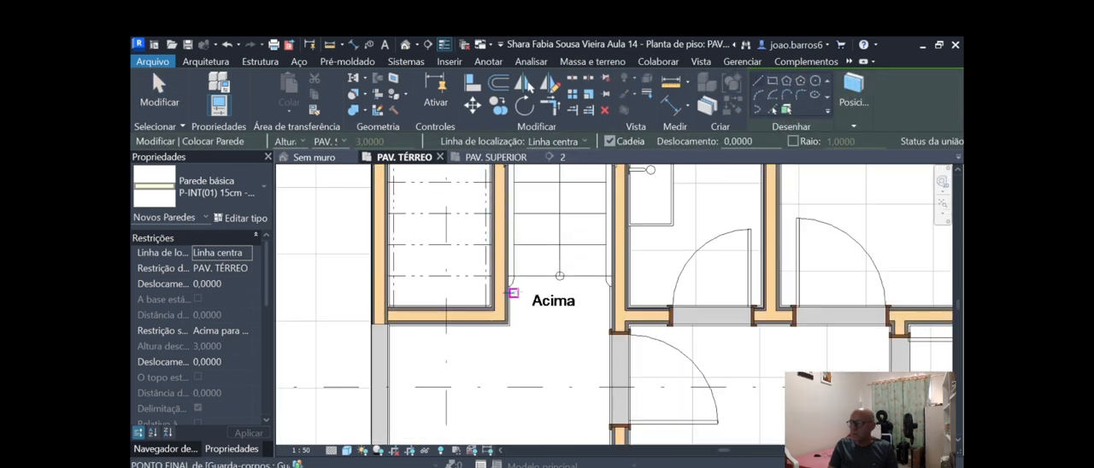
pyautogui.scroll(2, 517, 314)
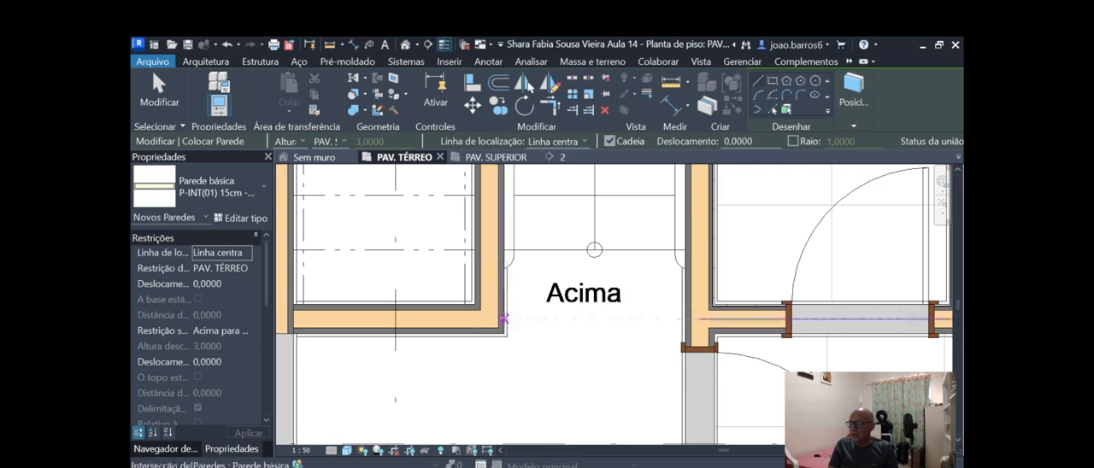
pyautogui.click(505, 319)
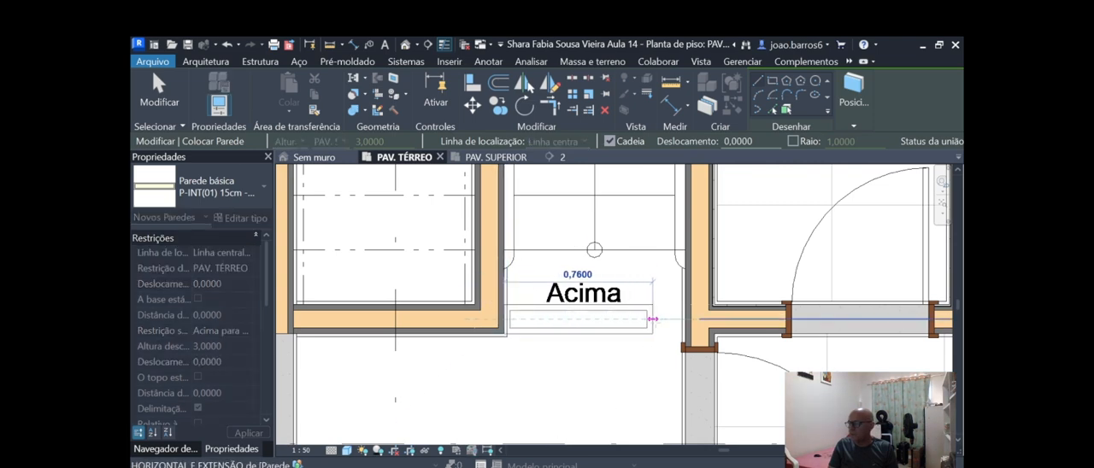
pyautogui.scroll(1, 682, 319)
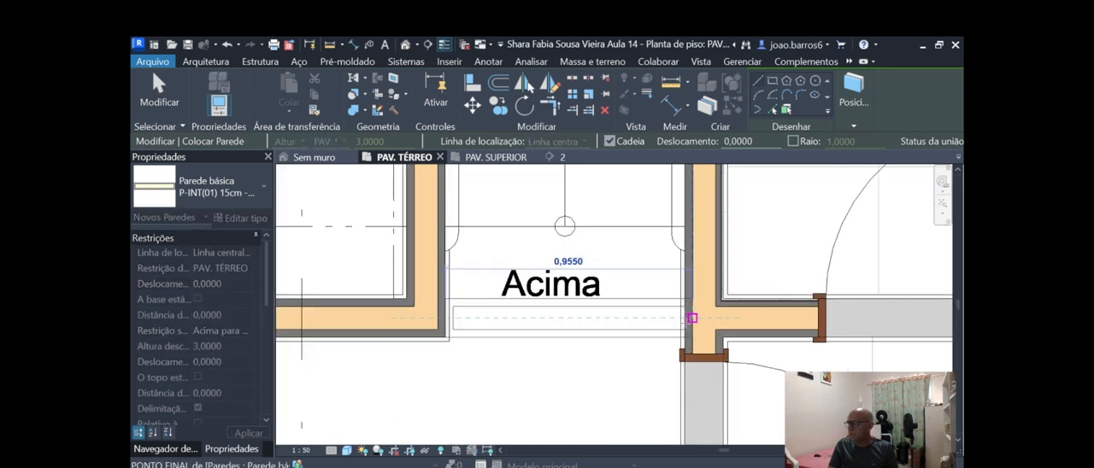
pyautogui.click(685, 319)
pyautogui.scroll(-2, 685, 319)
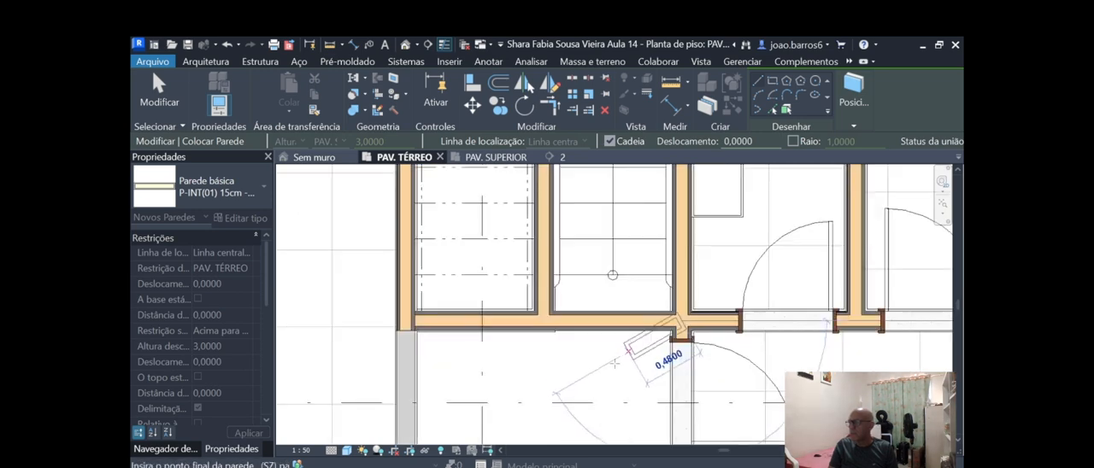
pyautogui.press('Escape')
pyautogui.press('Escape')
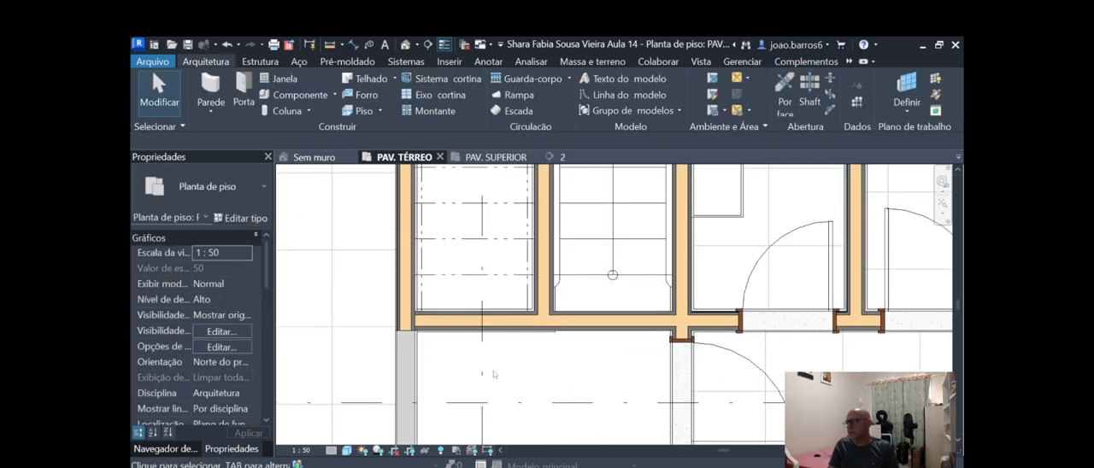
# Split the wall at the foot of the stairs in line with the right face of the wall between the two flights.
pyautogui.click(594, 328)
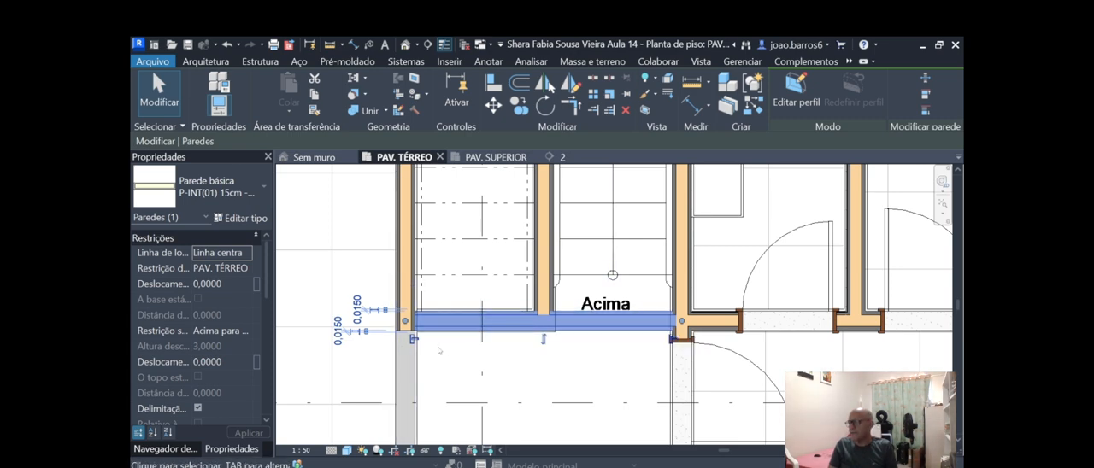
pyautogui.scroll(-2, 441, 350)
pyautogui.scroll(3, 511, 324)
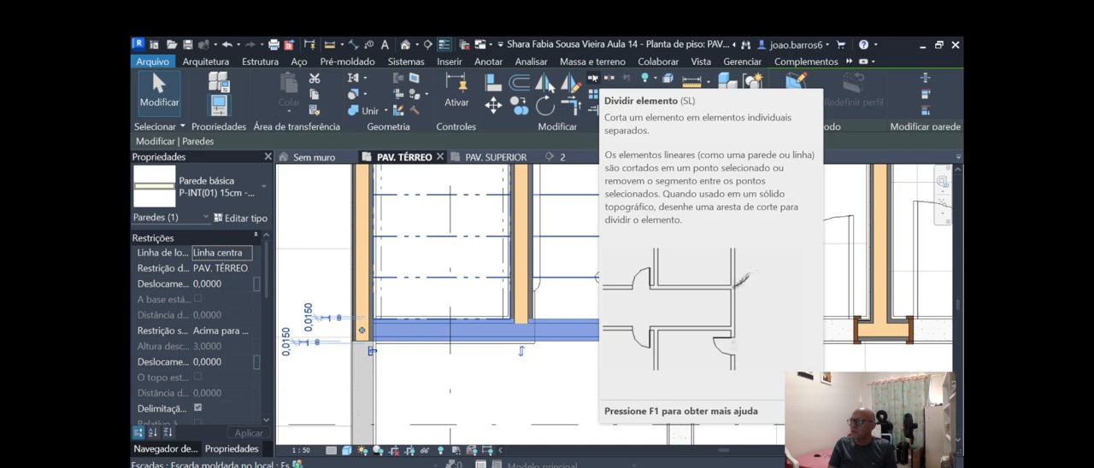
pyautogui.click(590, 82)
pyautogui.scroll(5, 539, 293)
pyautogui.scroll(3, 539, 292)
pyautogui.scroll(2, 536, 277)
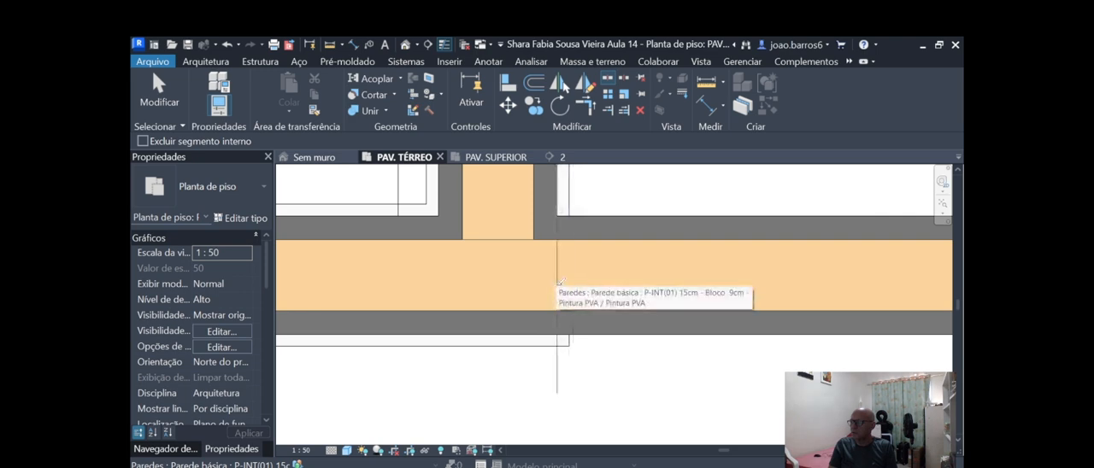
pyautogui.click(558, 282)
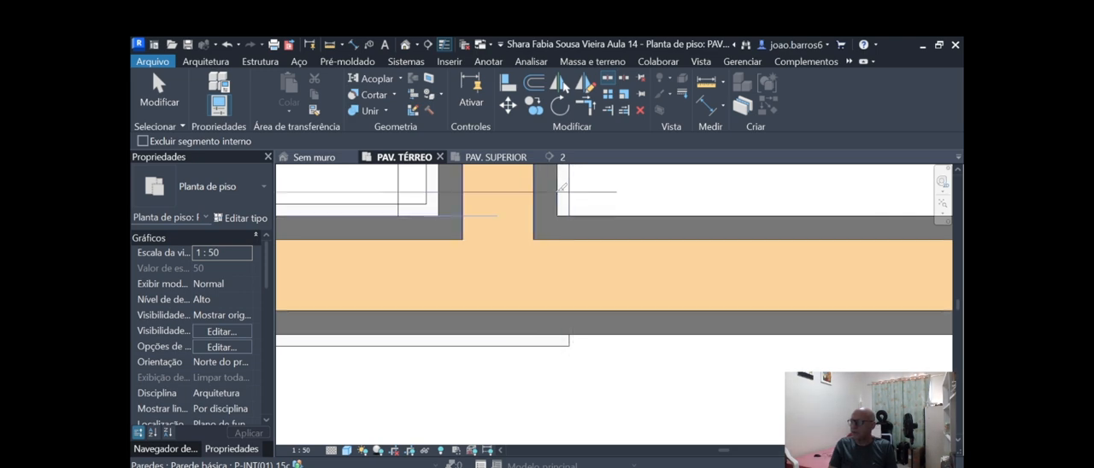
pyautogui.click(559, 275)
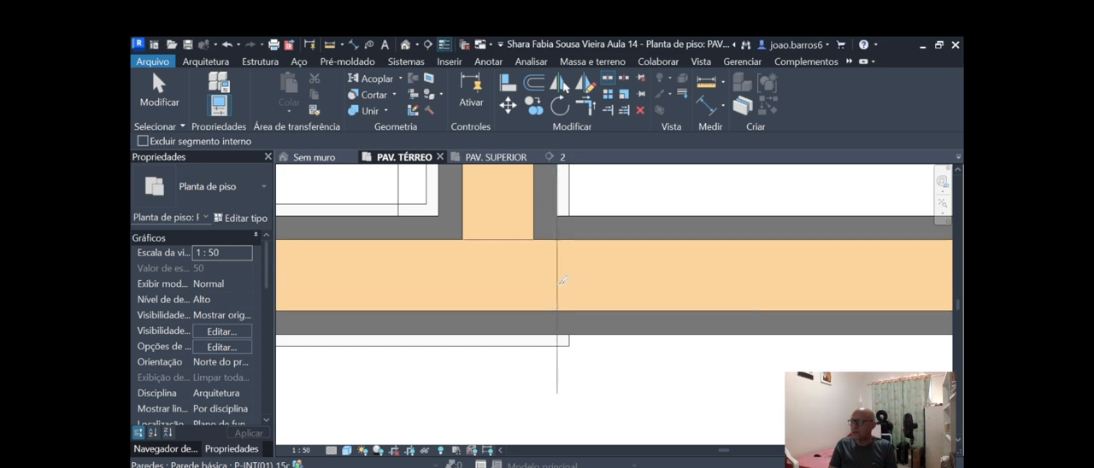
pyautogui.scroll(-3, 582, 299)
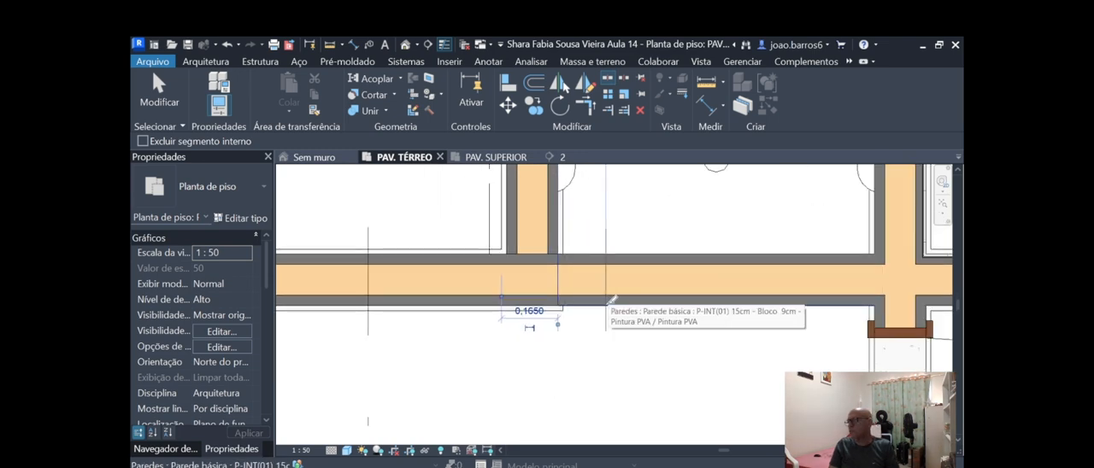
pyautogui.press('Escape')
pyautogui.scroll(-2, 608, 307)
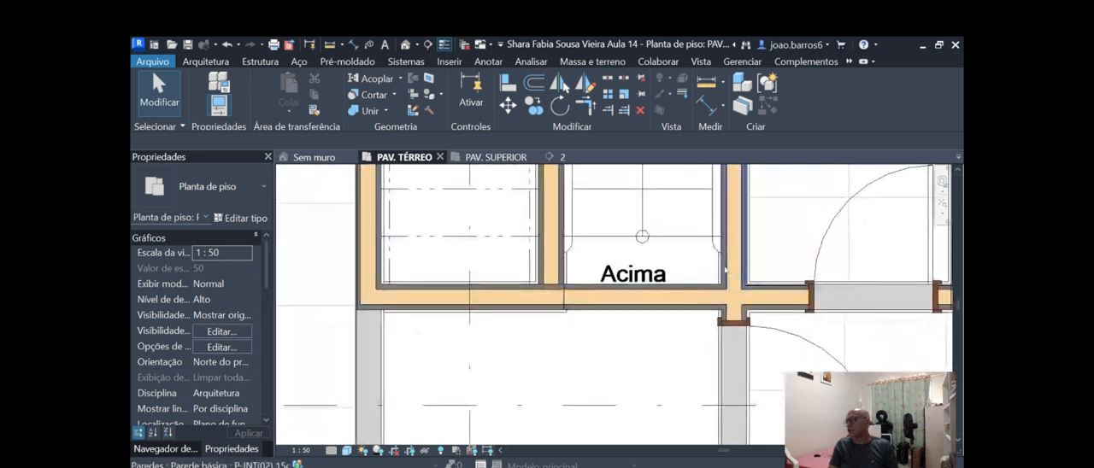
# Set the base offset to 2,5 for the split wall segment across the foot of the ascending flight.
pyautogui.click(655, 309)
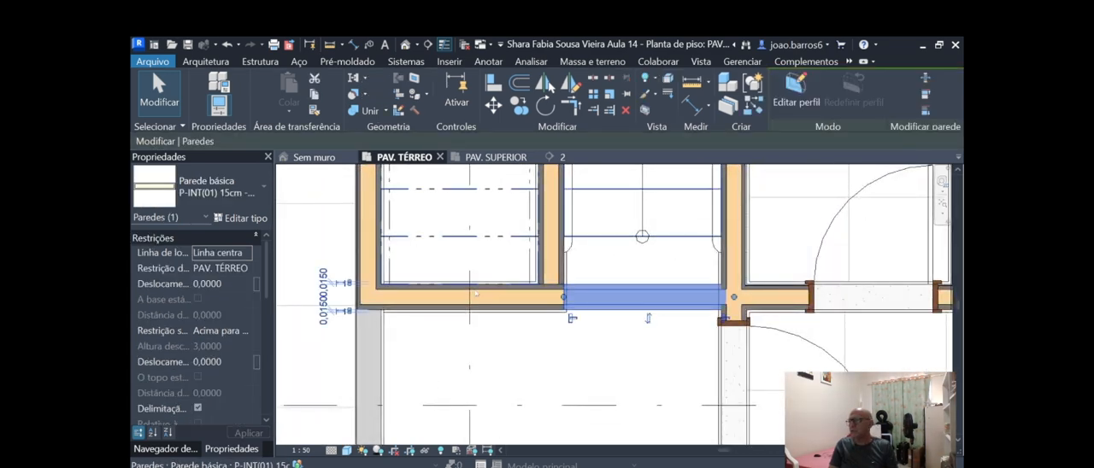
pyautogui.click(492, 304)
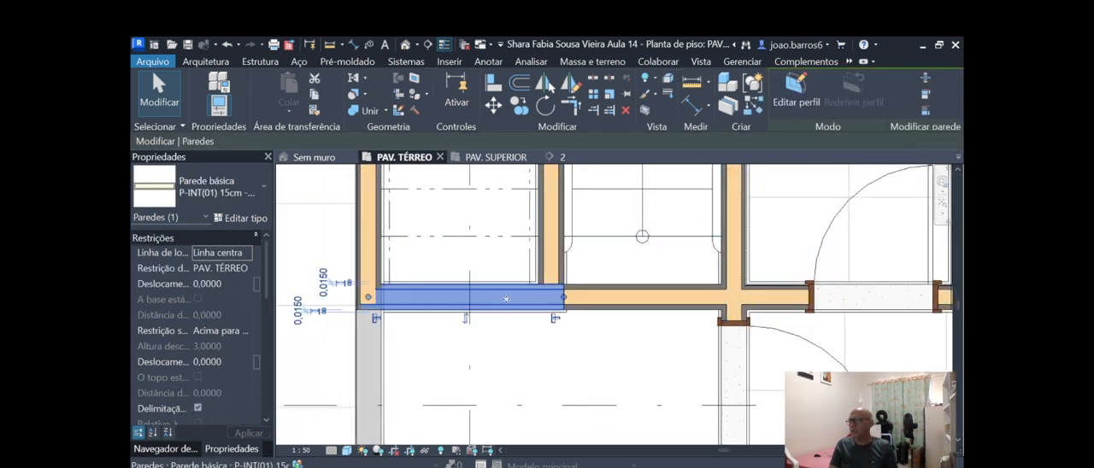
pyautogui.click(650, 304)
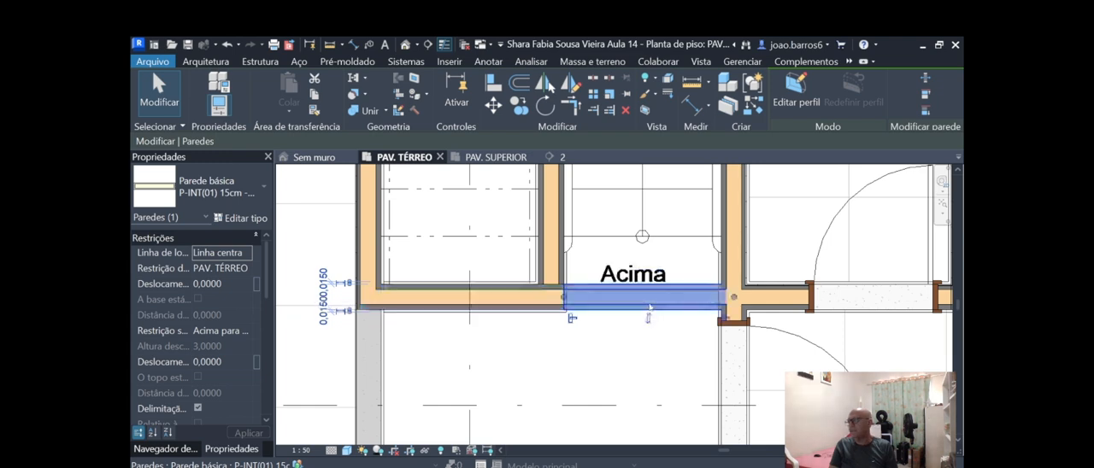
pyautogui.click(219, 284)
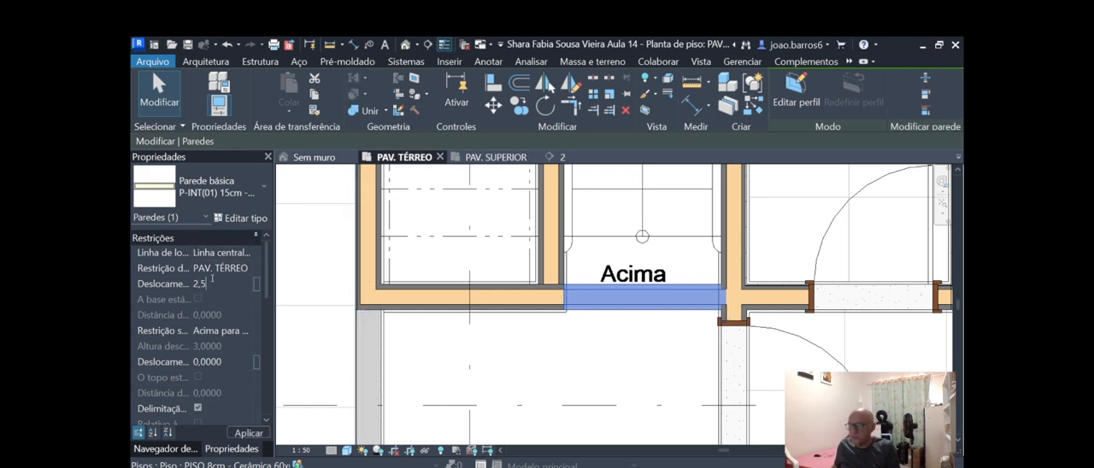
pyautogui.scroll(-3, 445, 373)
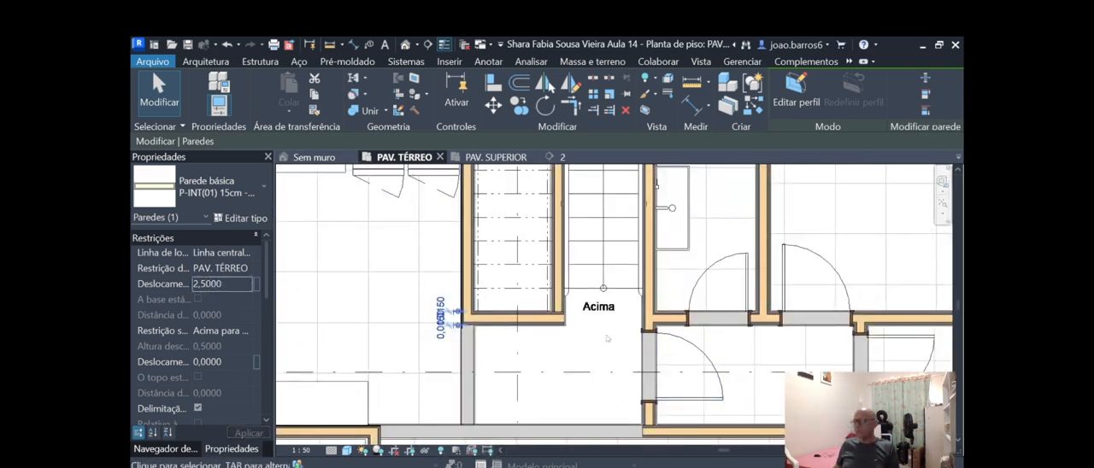
pyautogui.scroll(-1, 574, 346)
pyautogui.scroll(1, 641, 321)
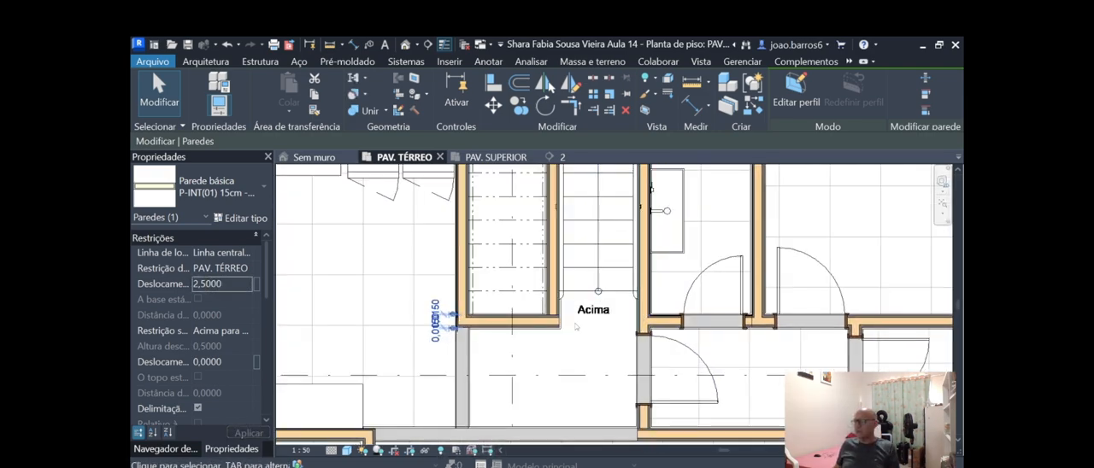
pyautogui.scroll(-1, 513, 254)
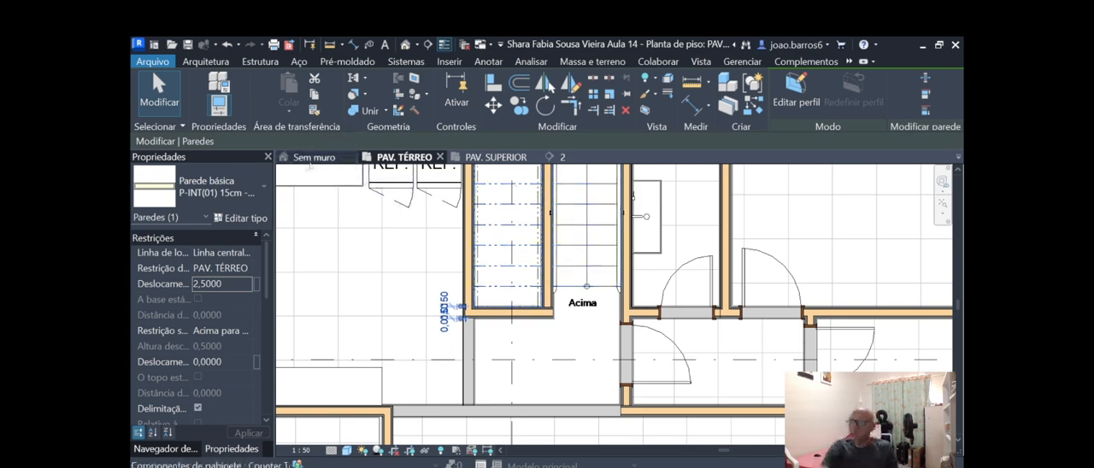
# Examine the raised wall segment over the stairwell in the Sem muro 3D view, leaving nothing selected.
pyautogui.click(315, 159)
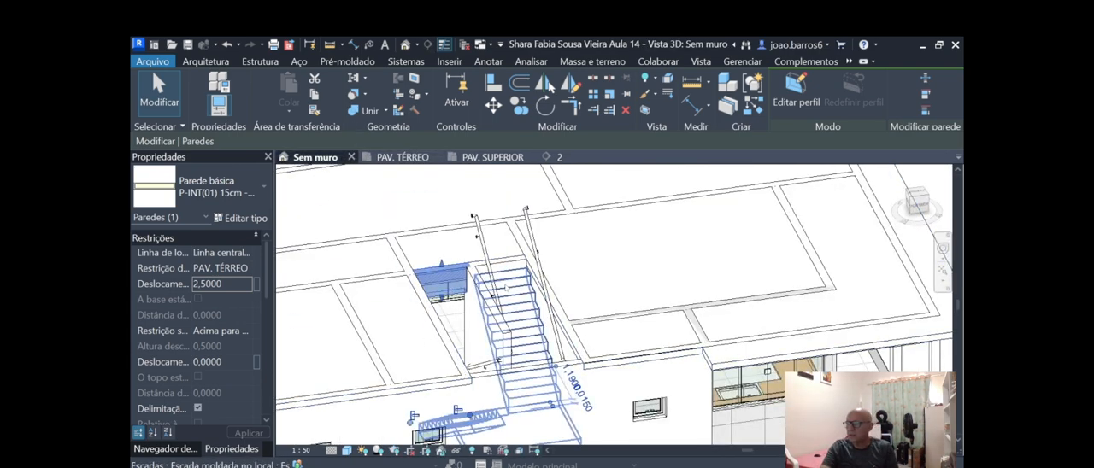
pyautogui.press('Escape')
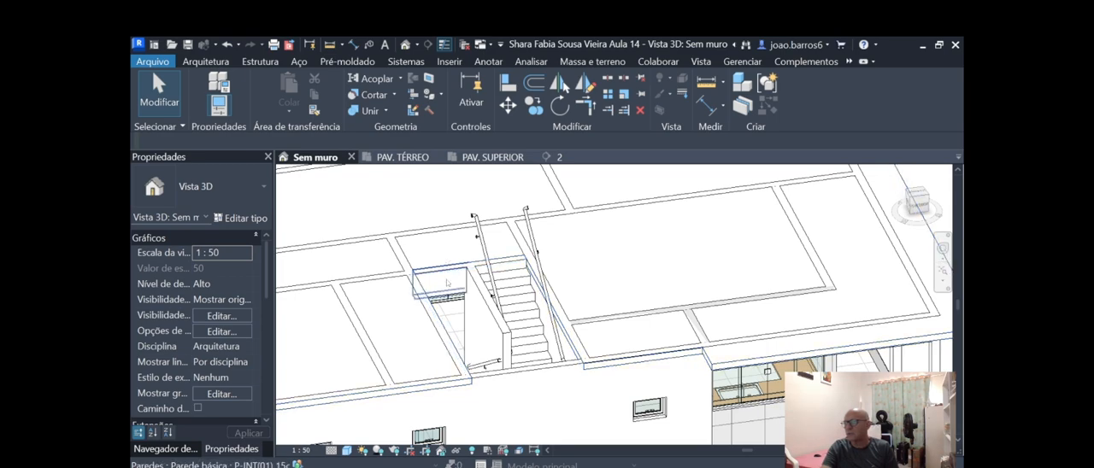
pyautogui.scroll(-1, 476, 257)
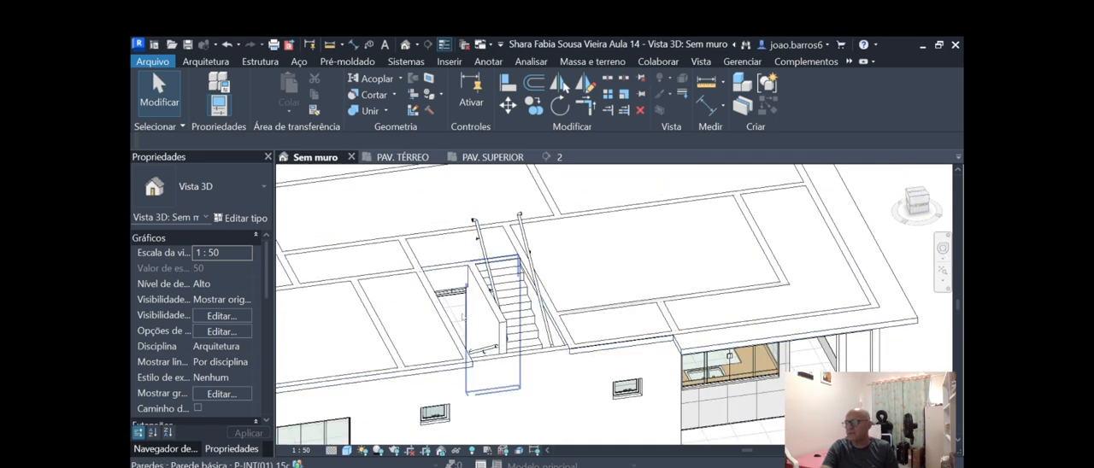
pyautogui.scroll(-1, 480, 292)
pyautogui.scroll(5, 458, 290)
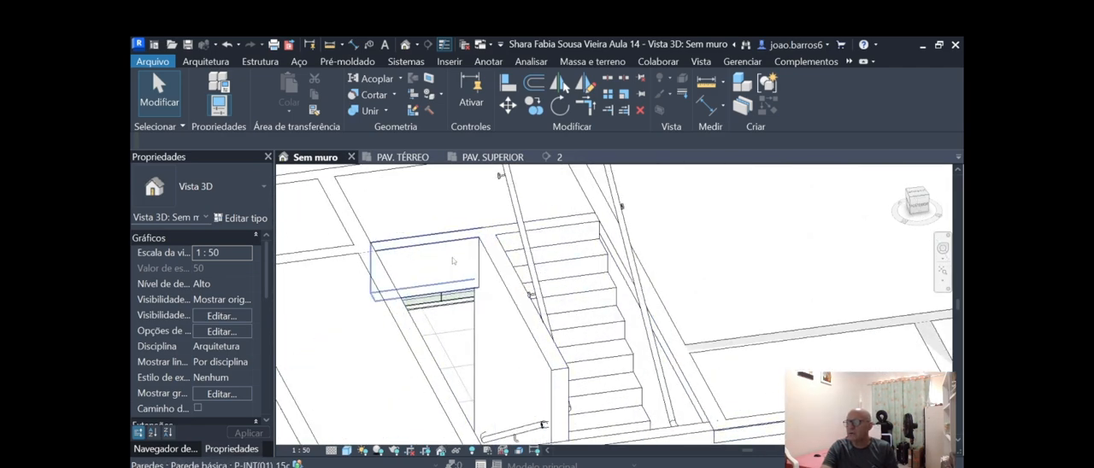
pyautogui.click(453, 261)
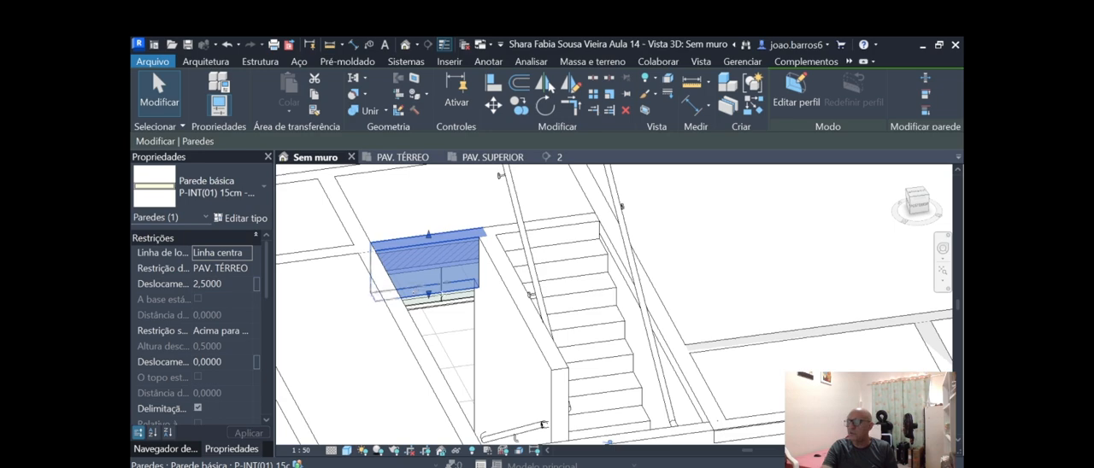
pyautogui.press('Escape')
pyautogui.scroll(-8, 464, 339)
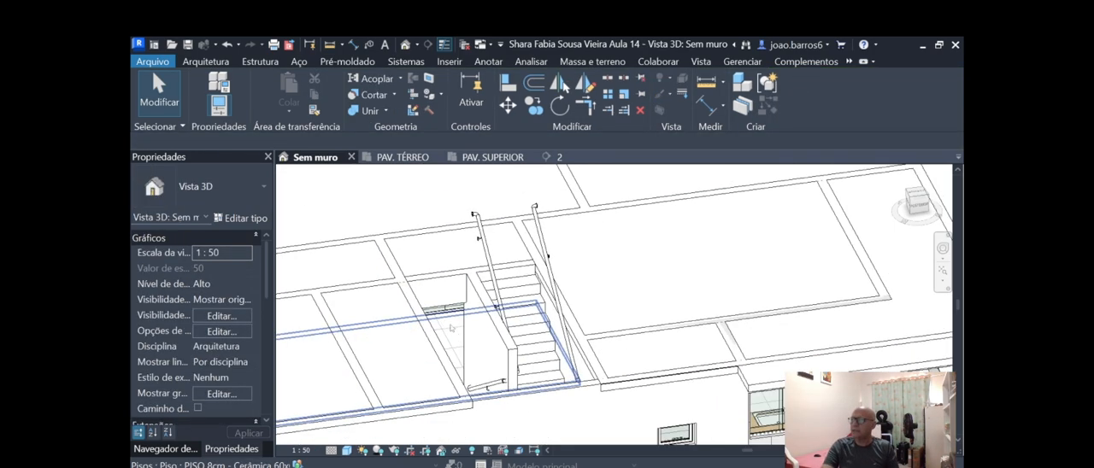
pyautogui.scroll(1, 464, 339)
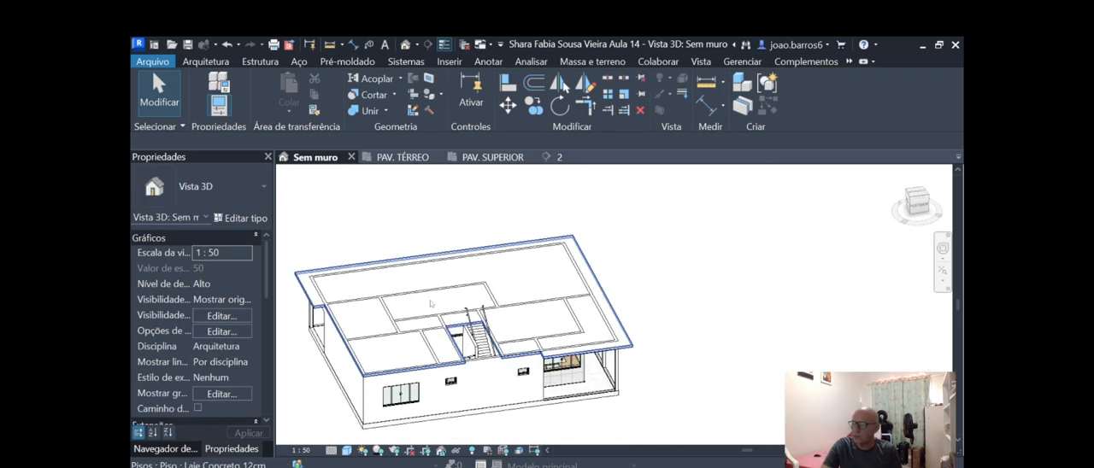